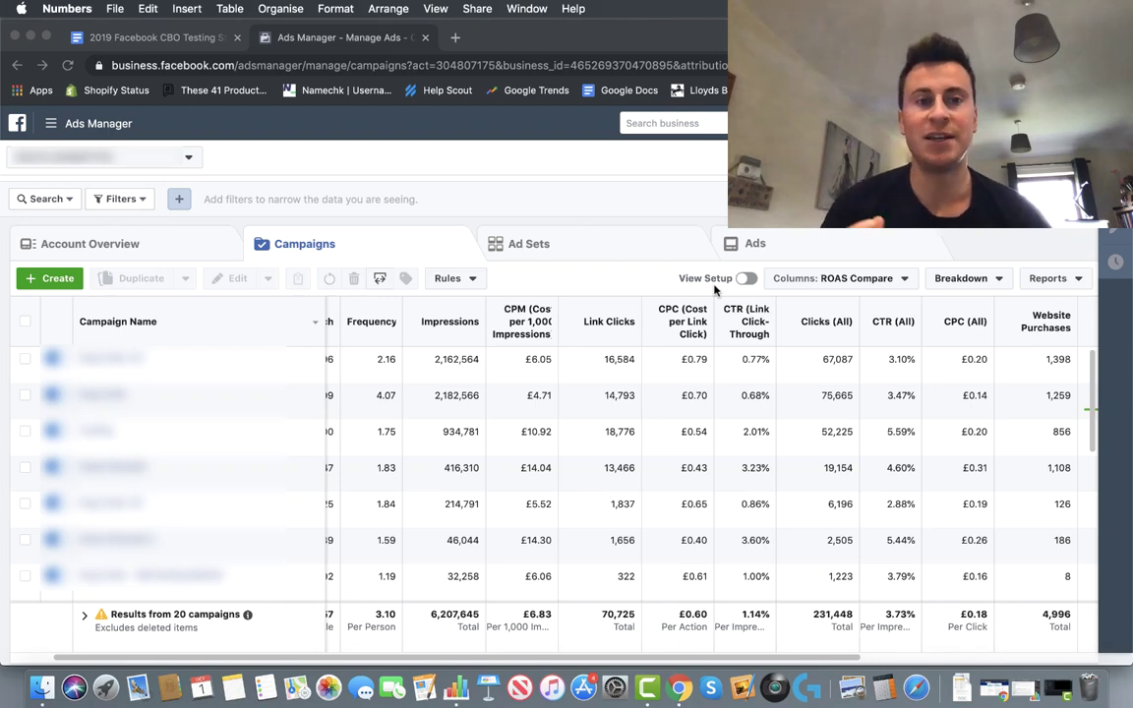
Skim the 2019 Facebook CBO Testing Strategy document and glance at the campaign results in Ads Manager
{"action": "left_click", "coordinate": [129, 34]}
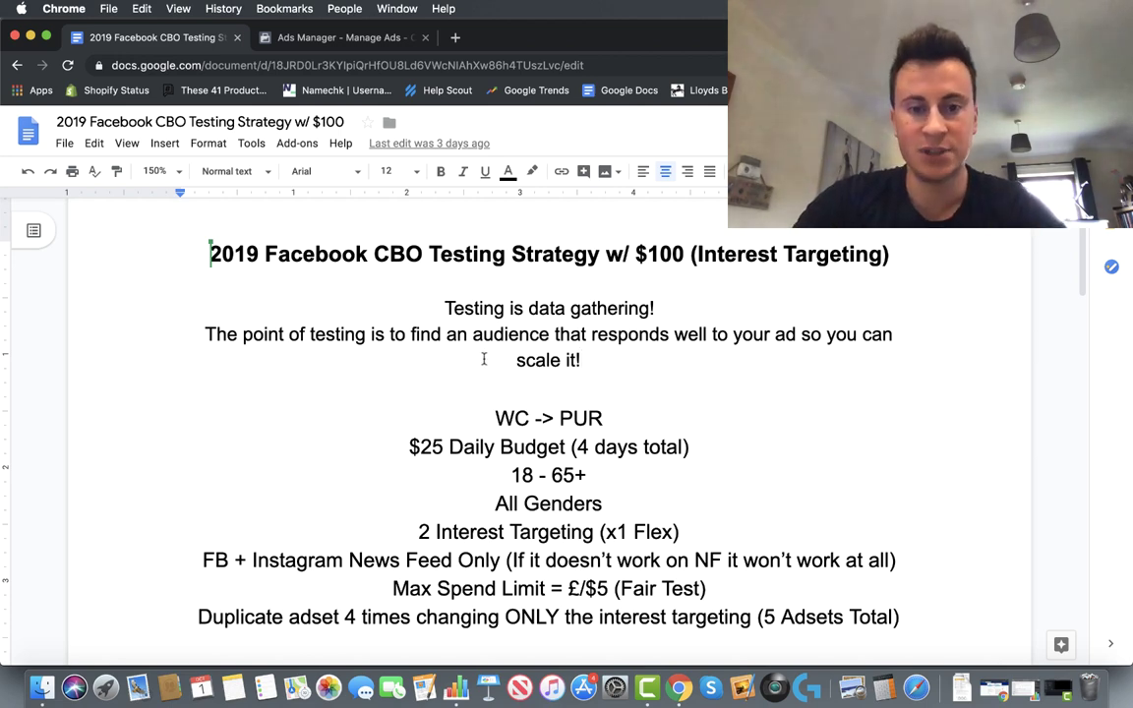
{"action": "scroll", "coordinate": [480, 359], "scroll_direction": "down", "scroll_amount": 4}
{"action": "scroll", "coordinate": [482, 359], "scroll_direction": "down", "scroll_amount": 2}
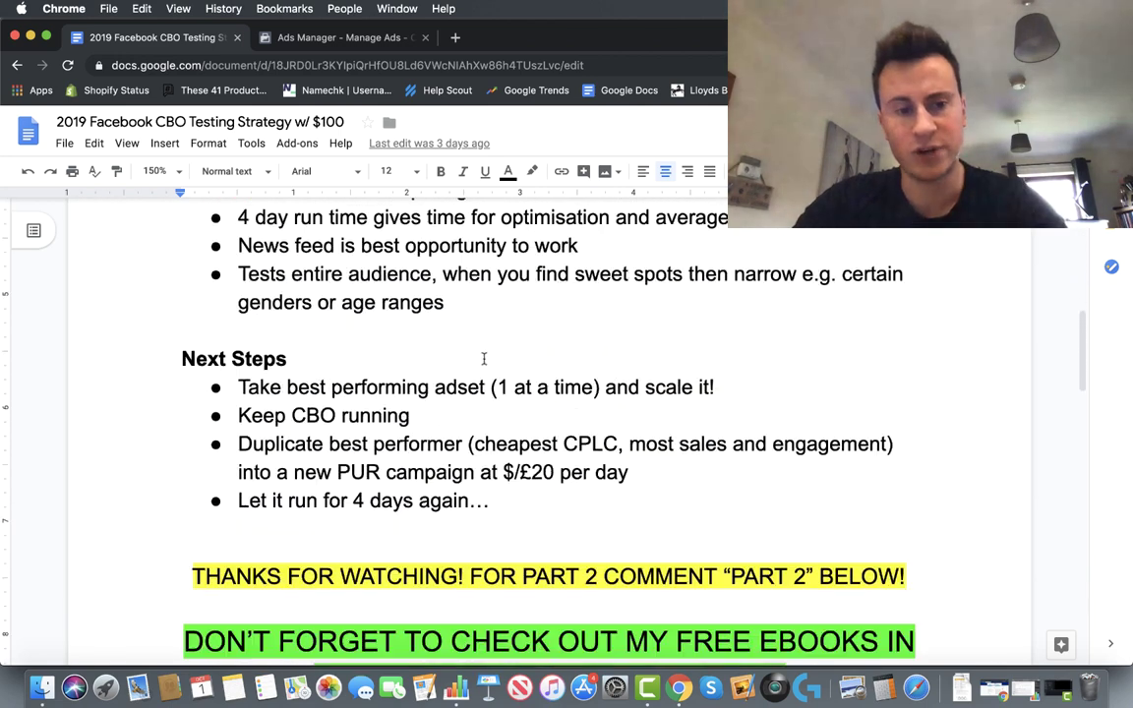
{"action": "scroll", "coordinate": [481, 359], "scroll_direction": "up", "scroll_amount": 6}
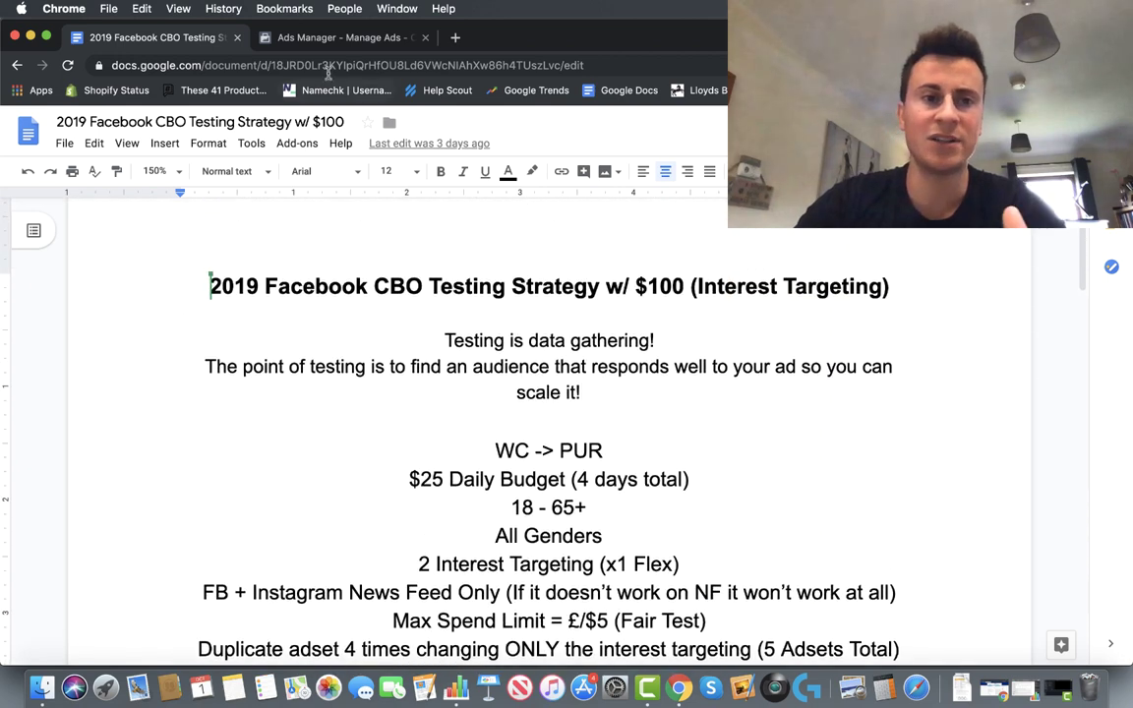
{"action": "left_click", "coordinate": [295, 40]}
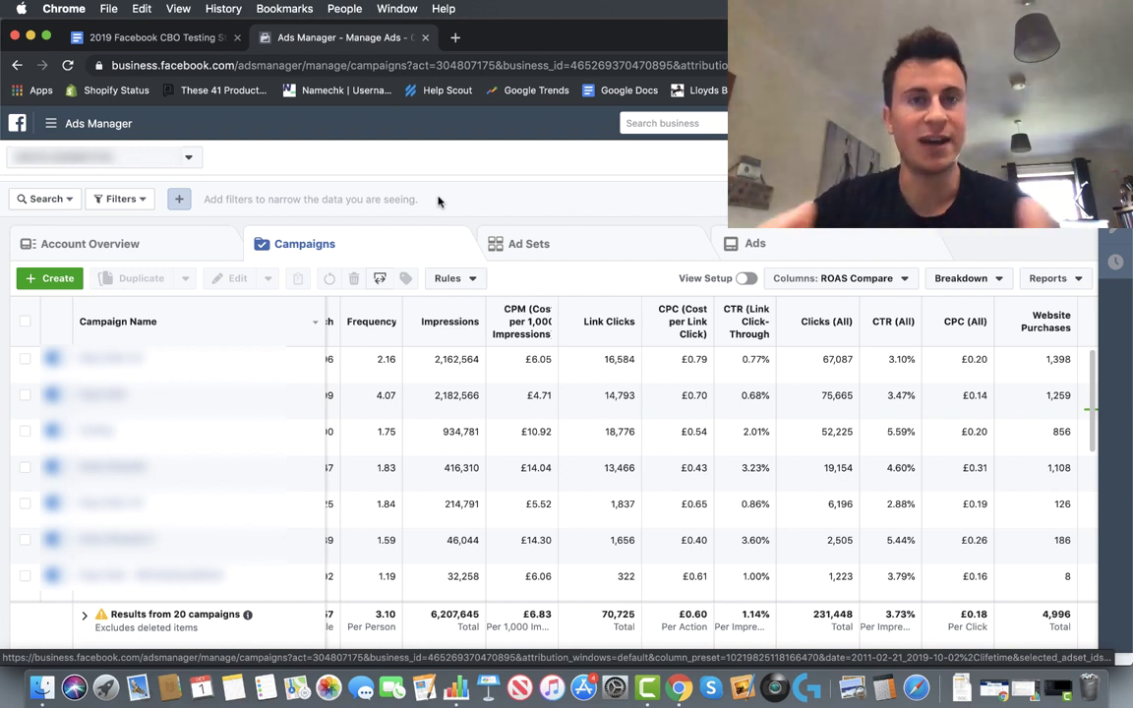
{"action": "left_click", "coordinate": [152, 37]}
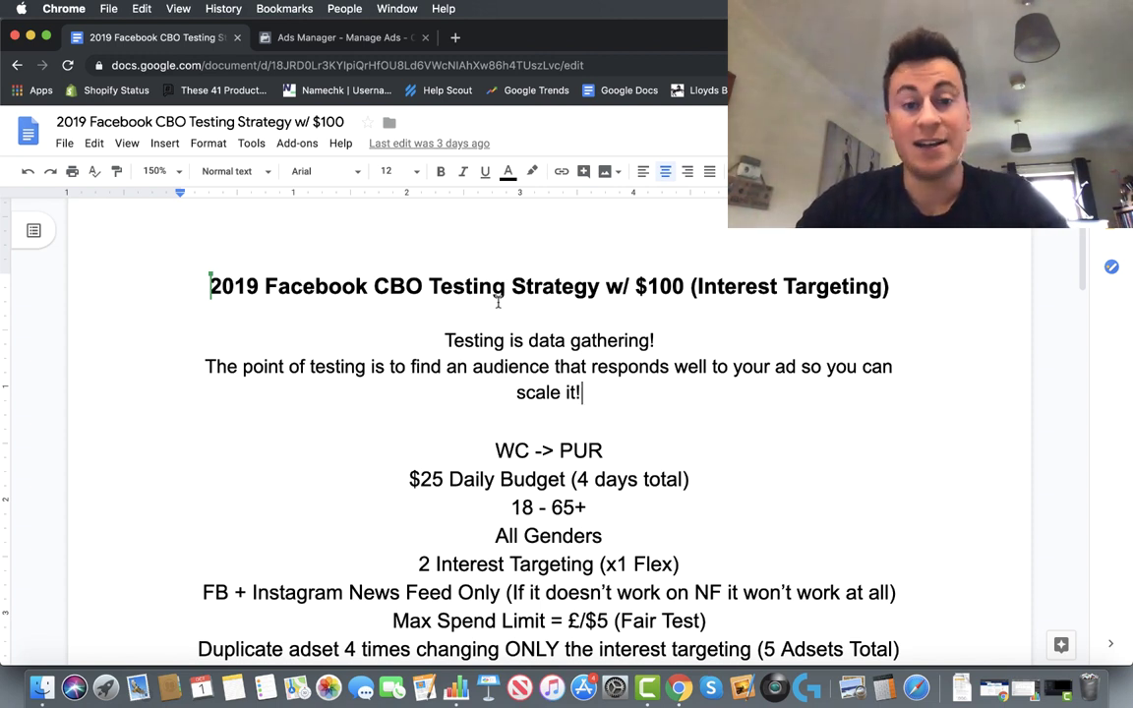
Read the strategy document from the testing purpose through the budget, audience, placement and spend limit settings to the Why This Works section
{"action": "scroll", "coordinate": [652, 363], "scroll_direction": "down", "scroll_amount": 1}
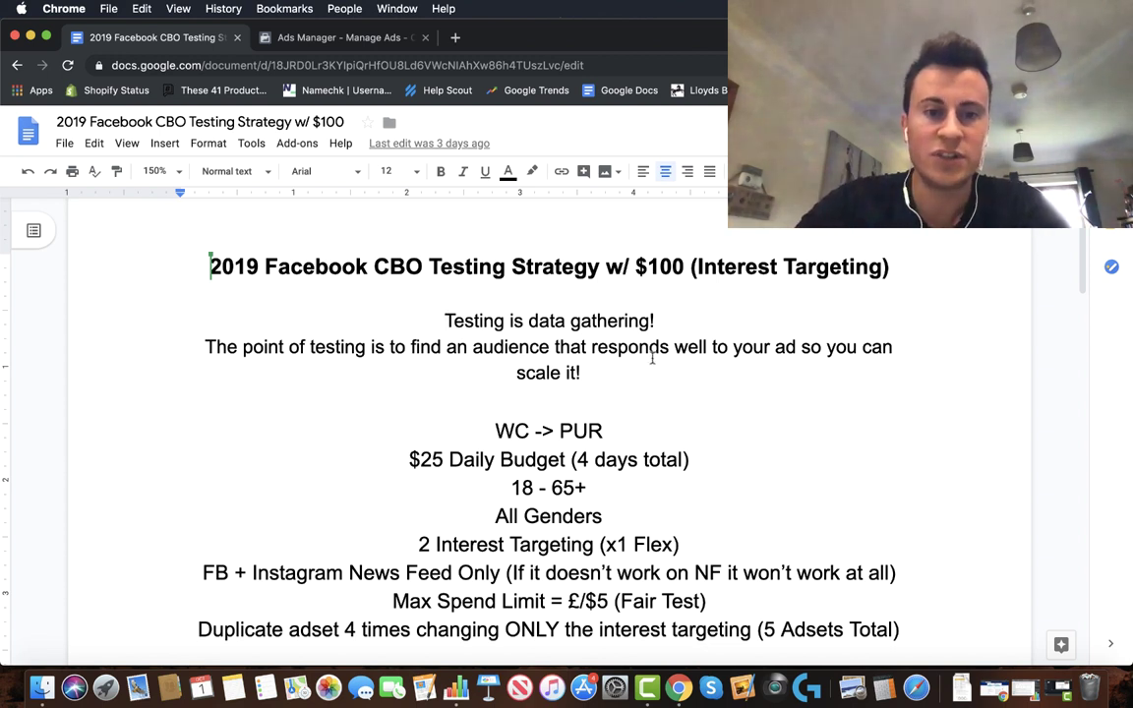
{"action": "left_click_drag", "start_coordinate": [655, 321], "coordinate": [448, 328]}
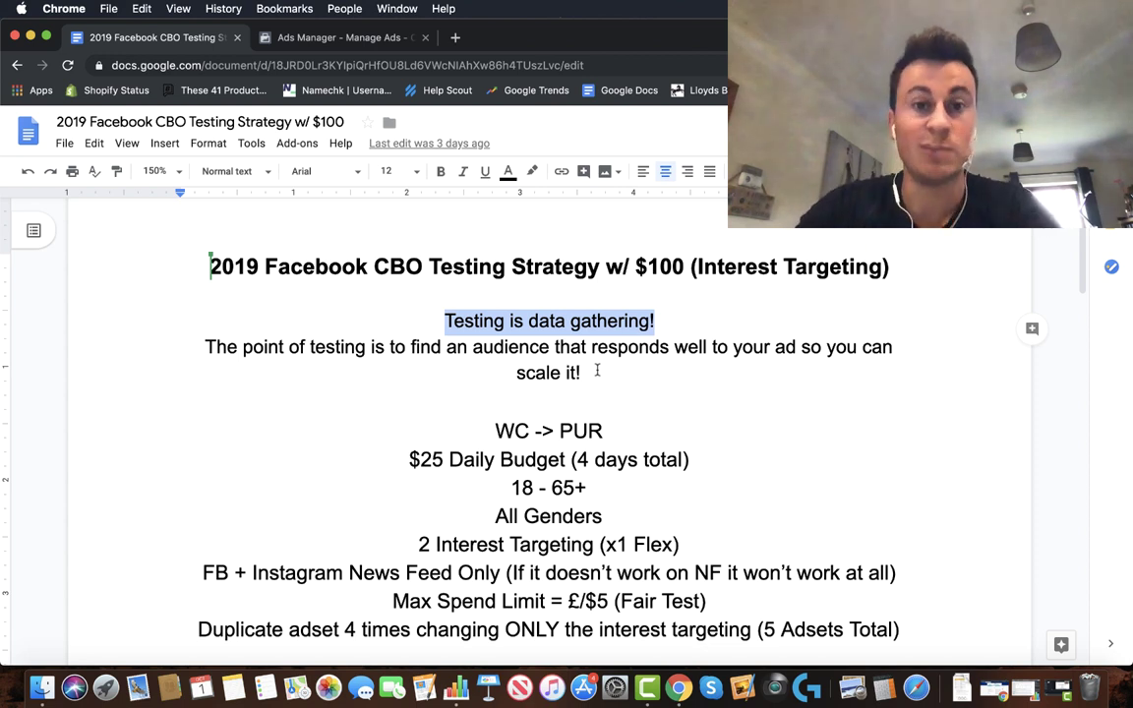
{"action": "left_click", "coordinate": [597, 370]}
{"action": "scroll", "coordinate": [617, 334], "scroll_direction": "down", "scroll_amount": 1}
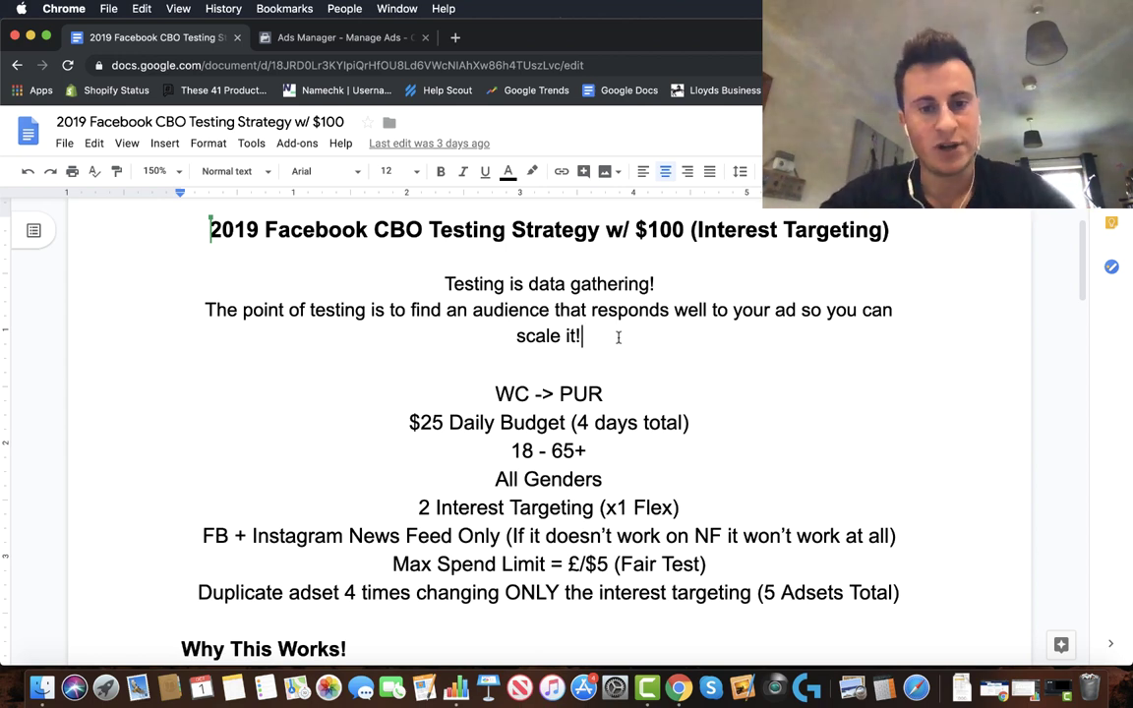
{"action": "scroll", "coordinate": [619, 337], "scroll_direction": "down", "scroll_amount": 1}
{"action": "scroll", "coordinate": [617, 337], "scroll_direction": "down", "scroll_amount": 1}
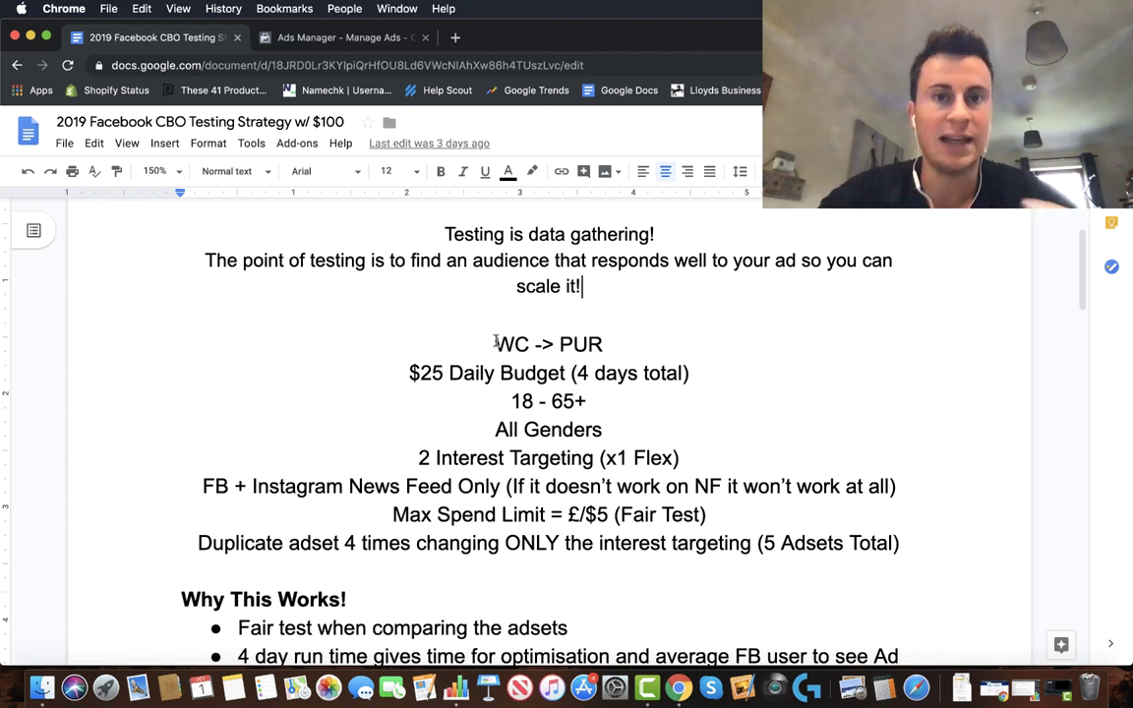
{"action": "scroll", "coordinate": [498, 349], "scroll_direction": "down", "scroll_amount": 1}
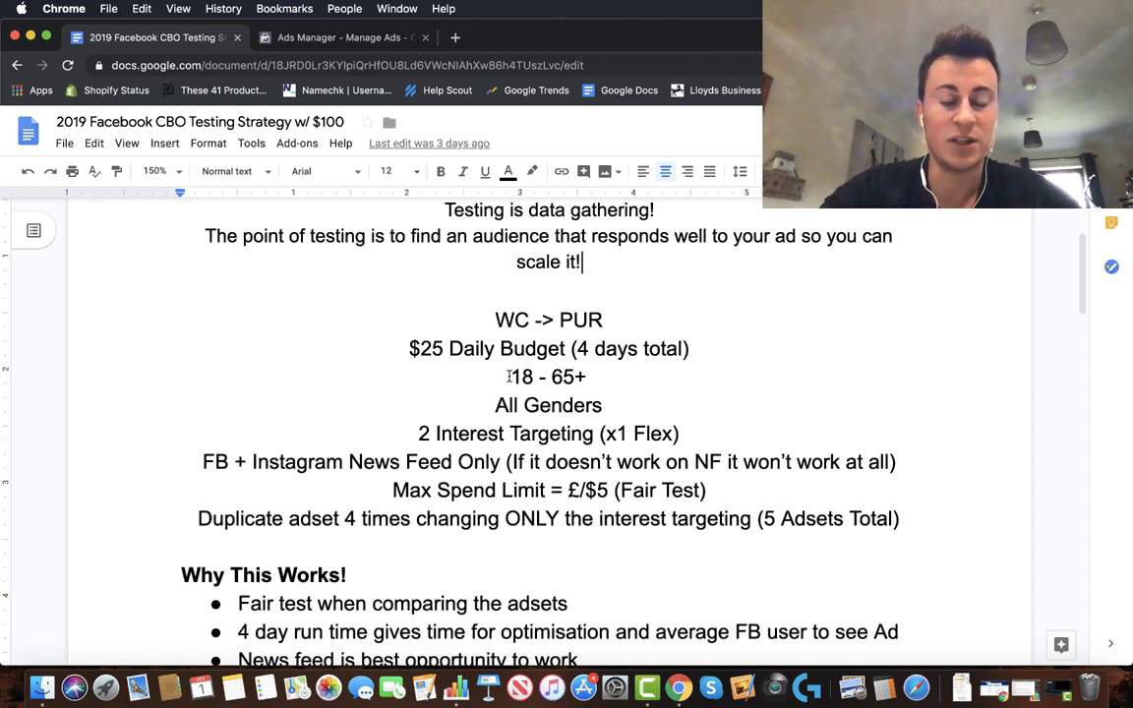
{"action": "scroll", "coordinate": [508, 377], "scroll_direction": "down", "scroll_amount": 1}
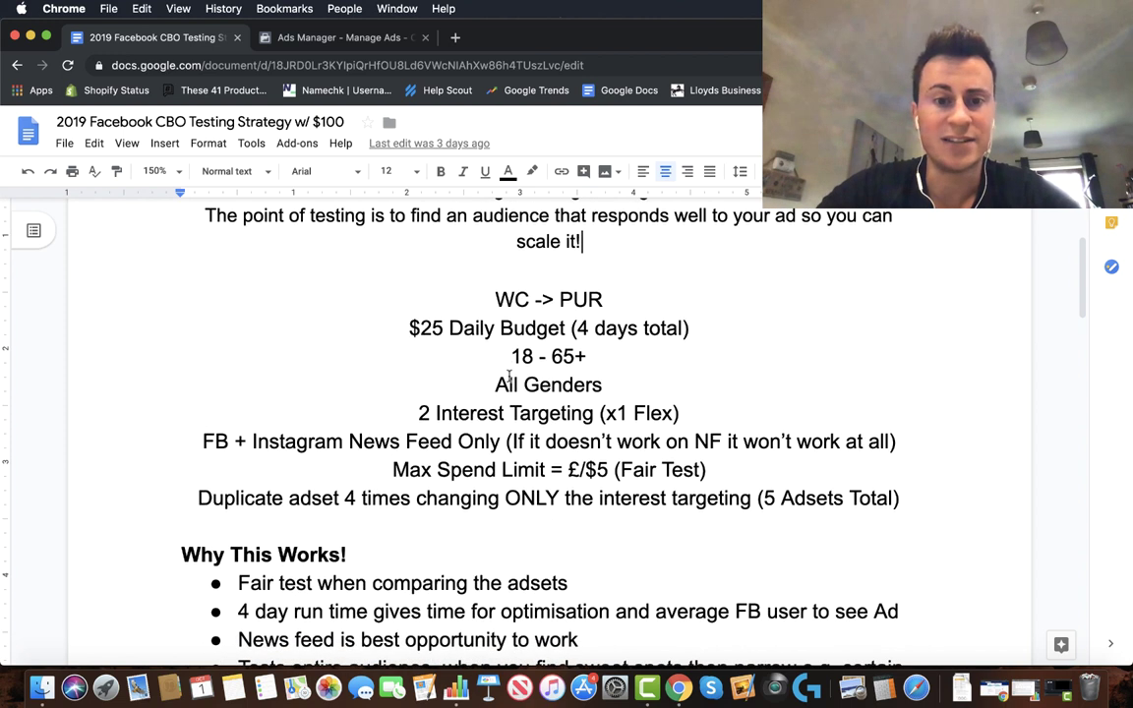
{"action": "left_click", "coordinate": [494, 384]}
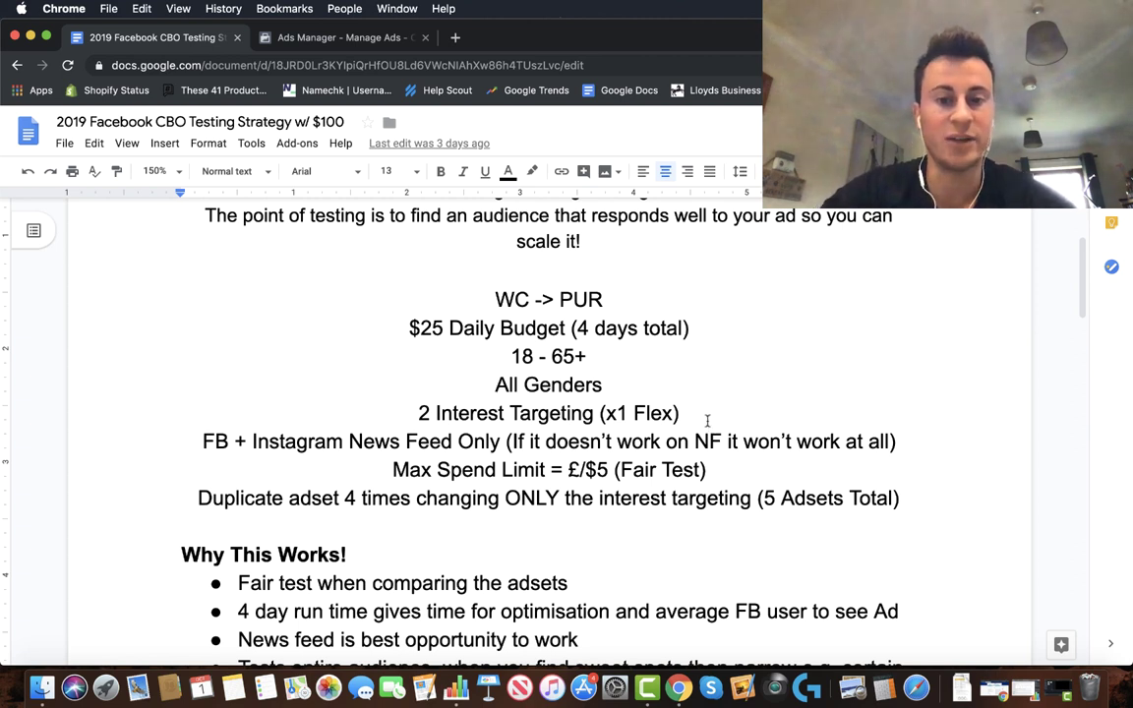
{"action": "left_click", "coordinate": [680, 412]}
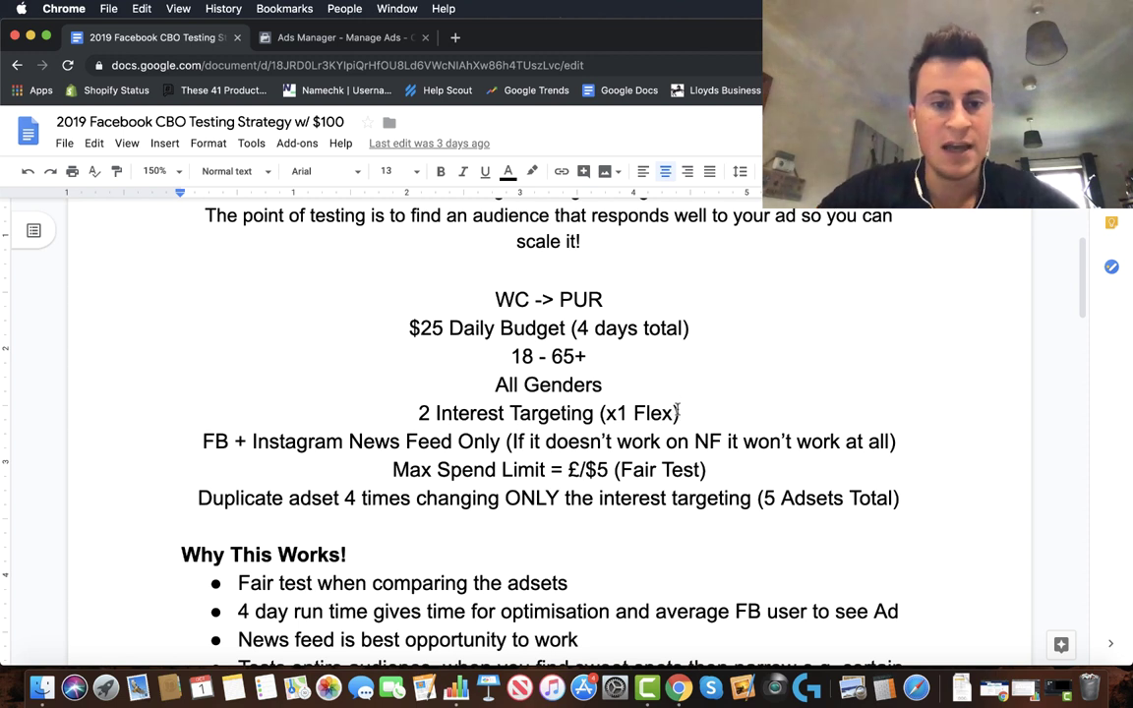
{"action": "left_click", "coordinate": [203, 443]}
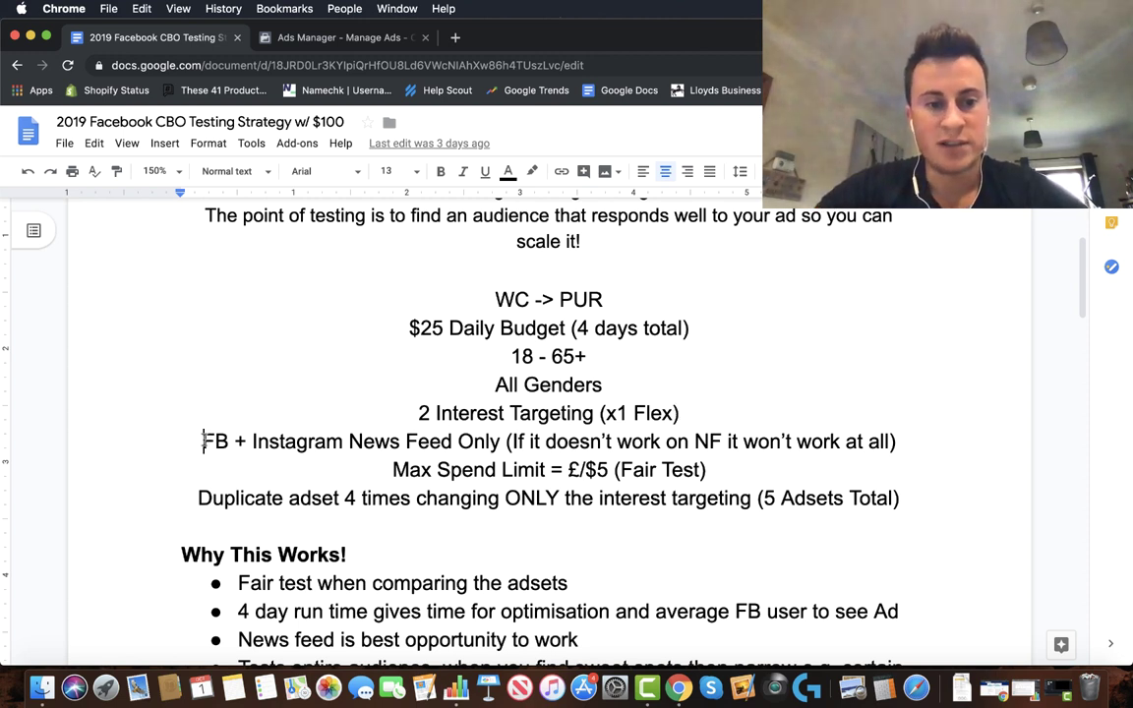
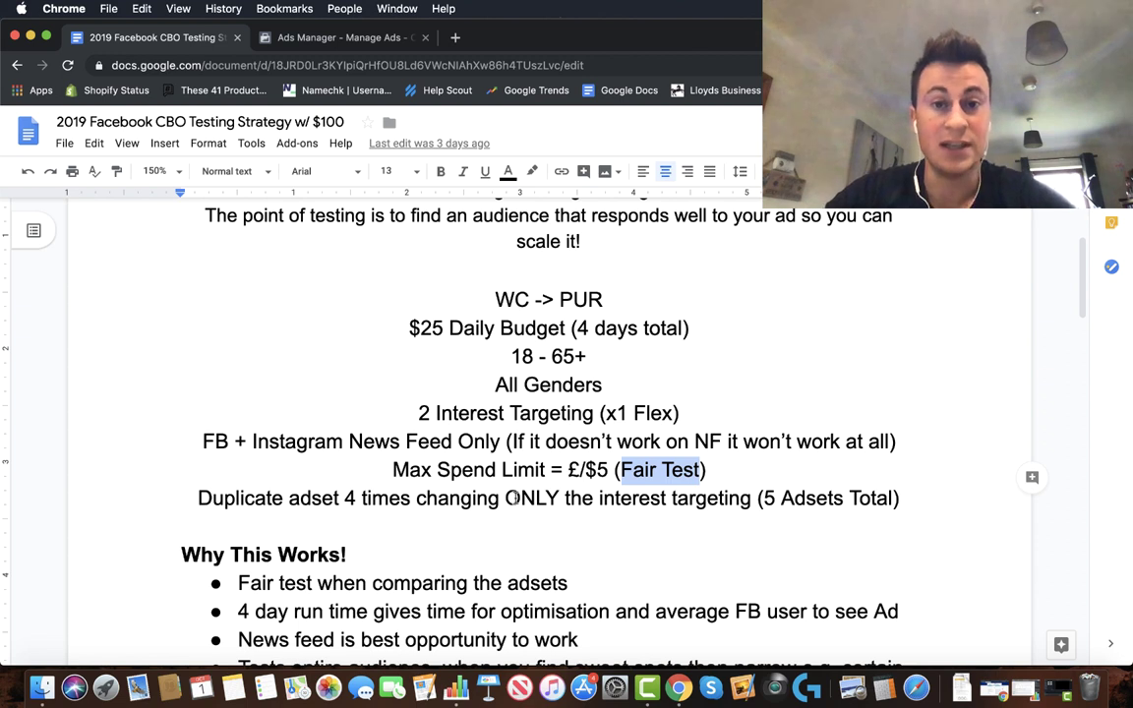
{"action": "left_click", "coordinate": [720, 479]}
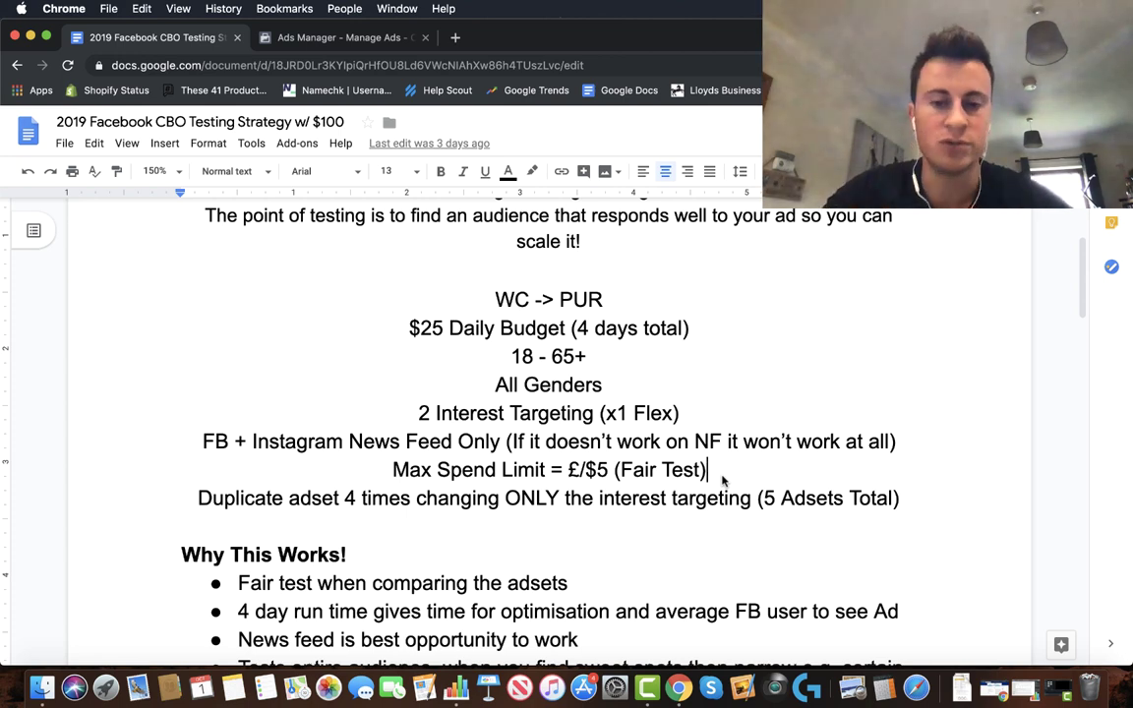
{"action": "scroll", "coordinate": [756, 486], "scroll_direction": "down", "scroll_amount": 2}
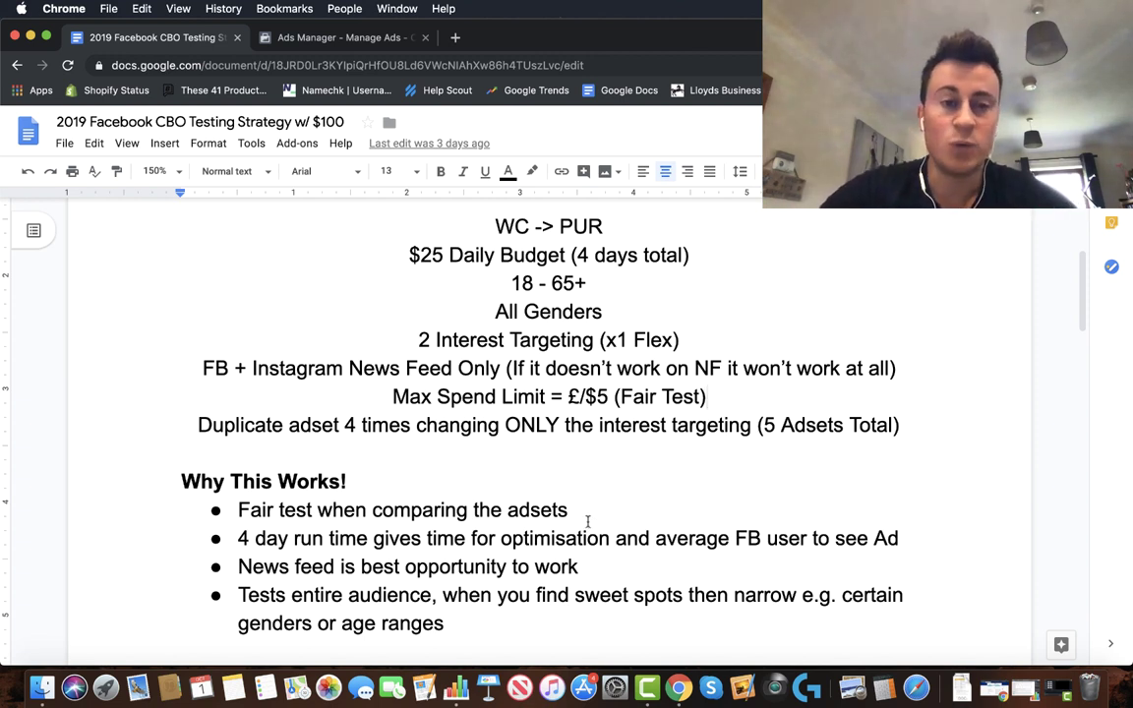
Switch to Ads Manager and start creating a new campaign from scratch instead of resuming the saved draft
{"action": "left_click", "coordinate": [331, 39]}
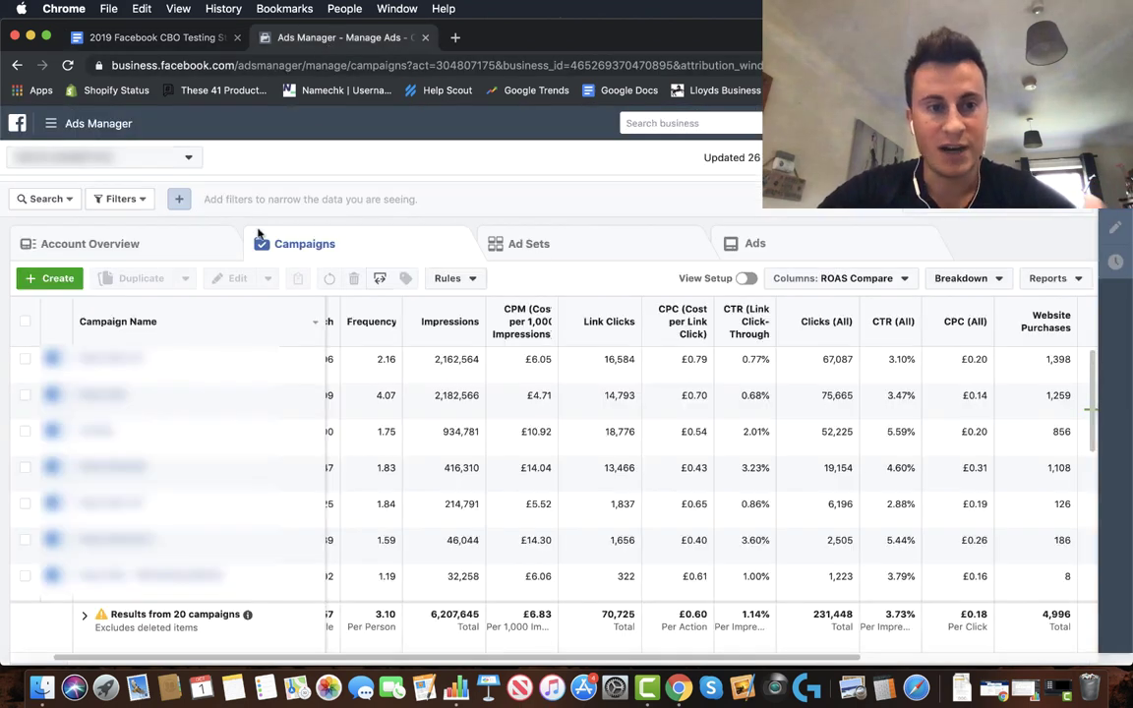
{"action": "left_click", "coordinate": [71, 278]}
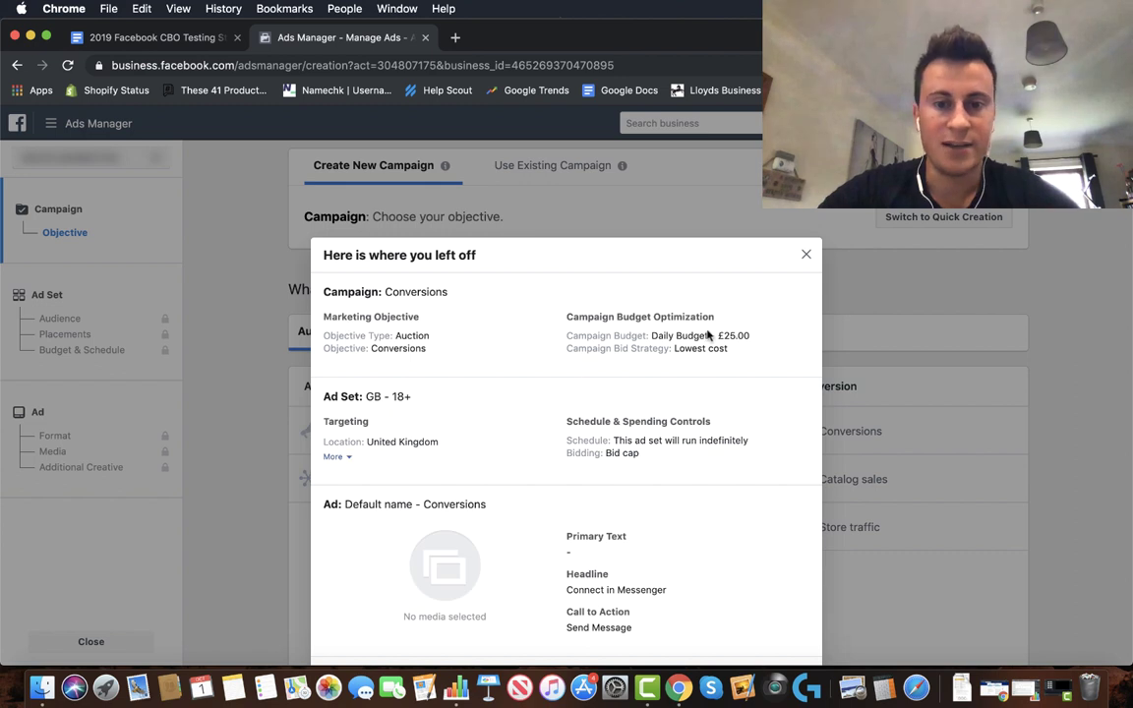
{"action": "left_click", "coordinate": [708, 614]}
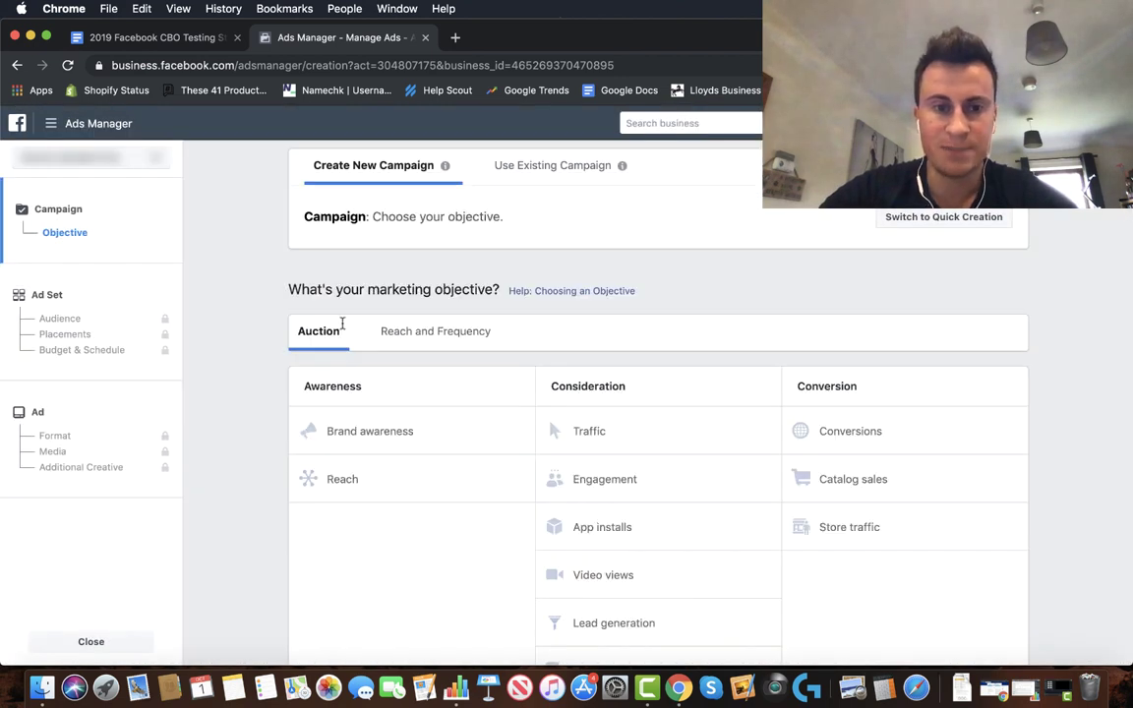
{"action": "scroll", "coordinate": [1062, 278], "scroll_direction": "down", "scroll_amount": 1}
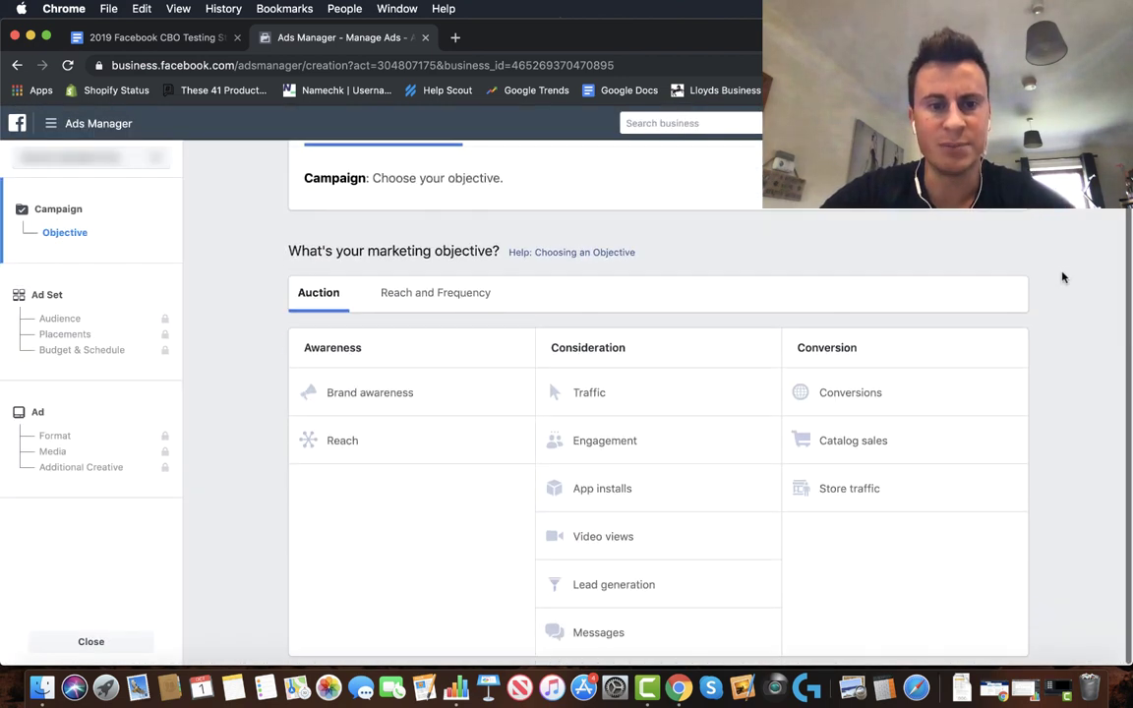
Choose Conversions as the marketing objective and name the campaign "Name of product"
{"action": "left_click", "coordinate": [911, 389]}
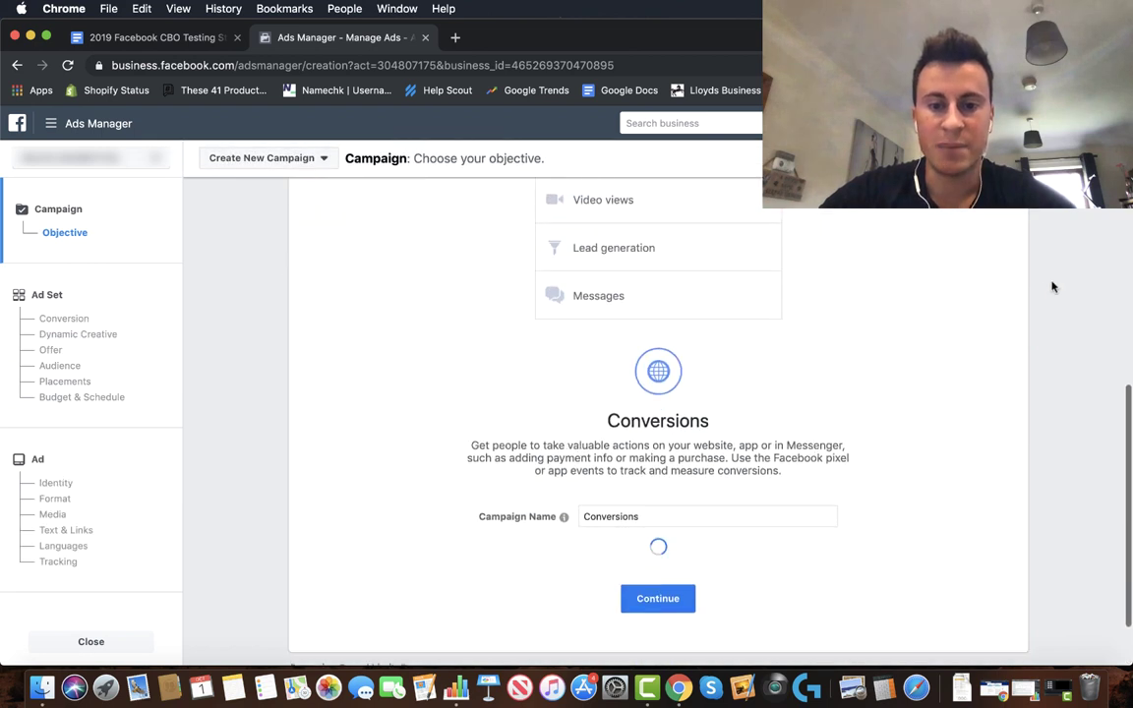
{"action": "double_click", "coordinate": [656, 515]}
{"action": "type", "text": "Name of product"}
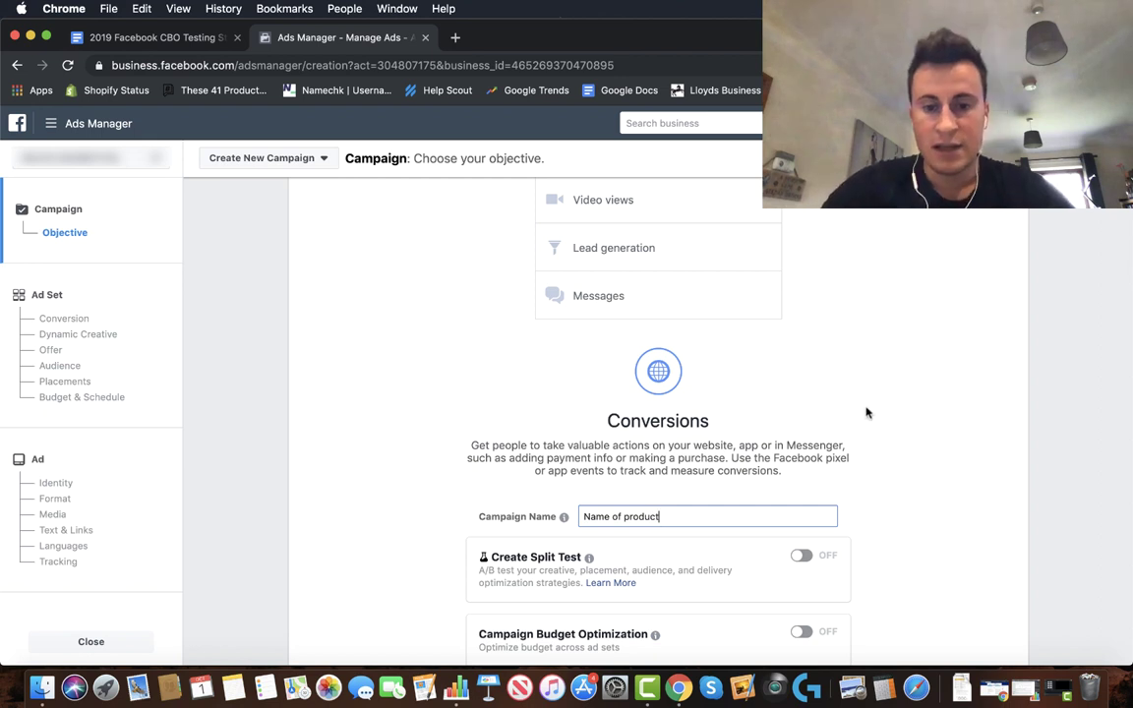
Turn on Campaign Budget Optimization and set the campaign's daily budget to £25.00
{"action": "scroll", "coordinate": [865, 411], "scroll_direction": "down", "scroll_amount": 4}
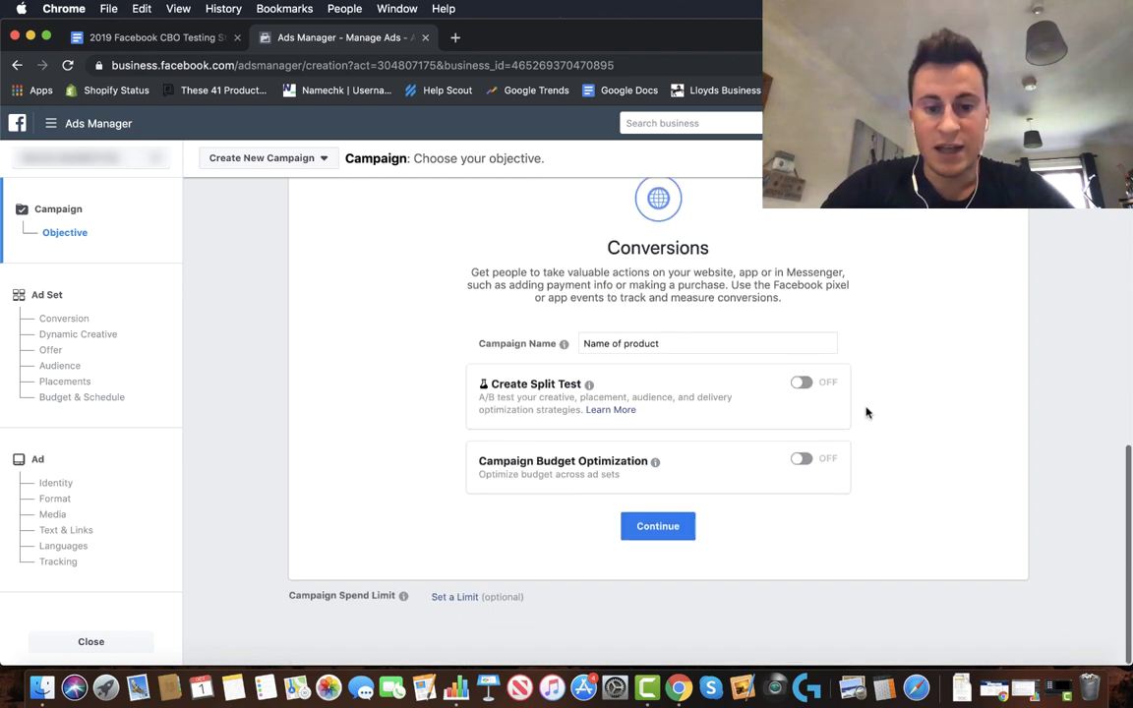
{"action": "left_click", "coordinate": [801, 458]}
{"action": "scroll", "coordinate": [959, 381], "scroll_direction": "down", "scroll_amount": 2}
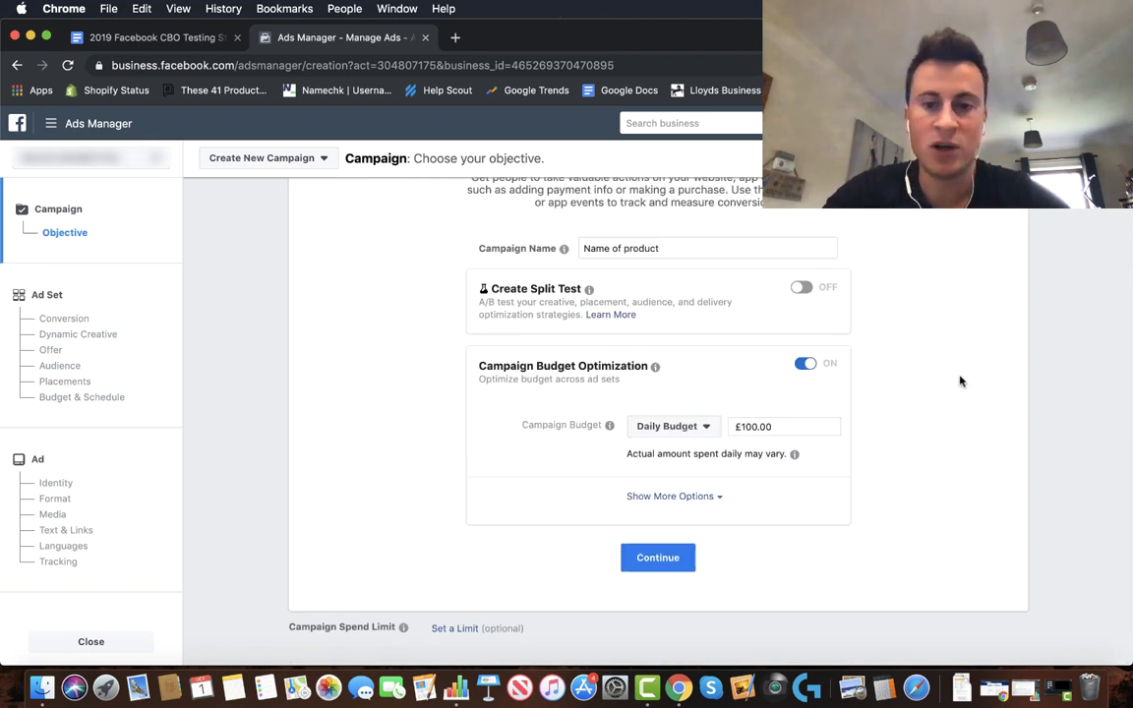
{"action": "triple_click", "coordinate": [786, 425]}
{"action": "type", "text": "25"}
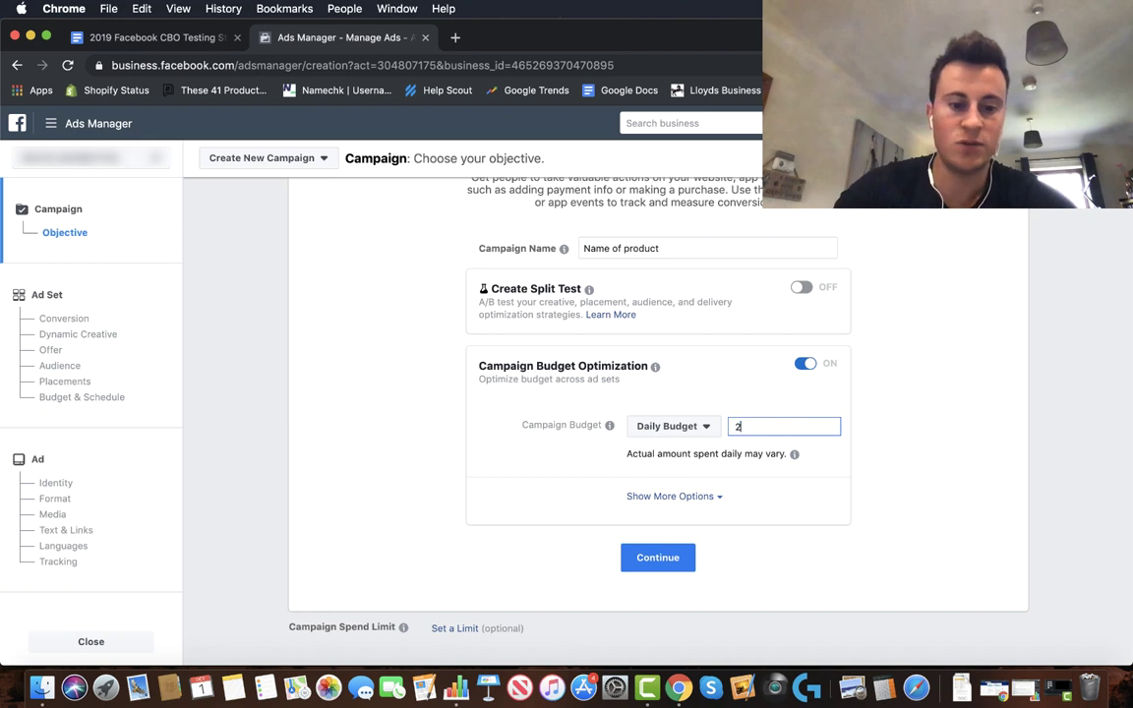
{"action": "left_click", "coordinate": [854, 433]}
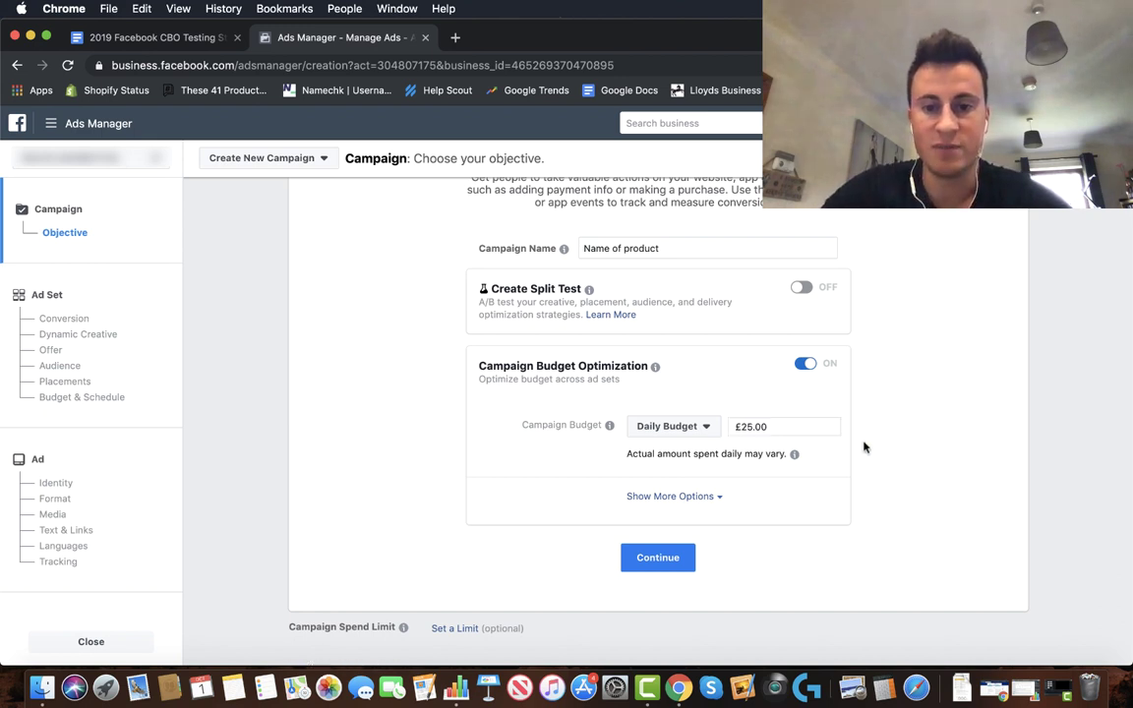
Expand the additional campaign budget options to review them and continue to the ad set setup
{"action": "left_click", "coordinate": [713, 496]}
{"action": "scroll", "coordinate": [795, 516], "scroll_direction": "down", "scroll_amount": 2}
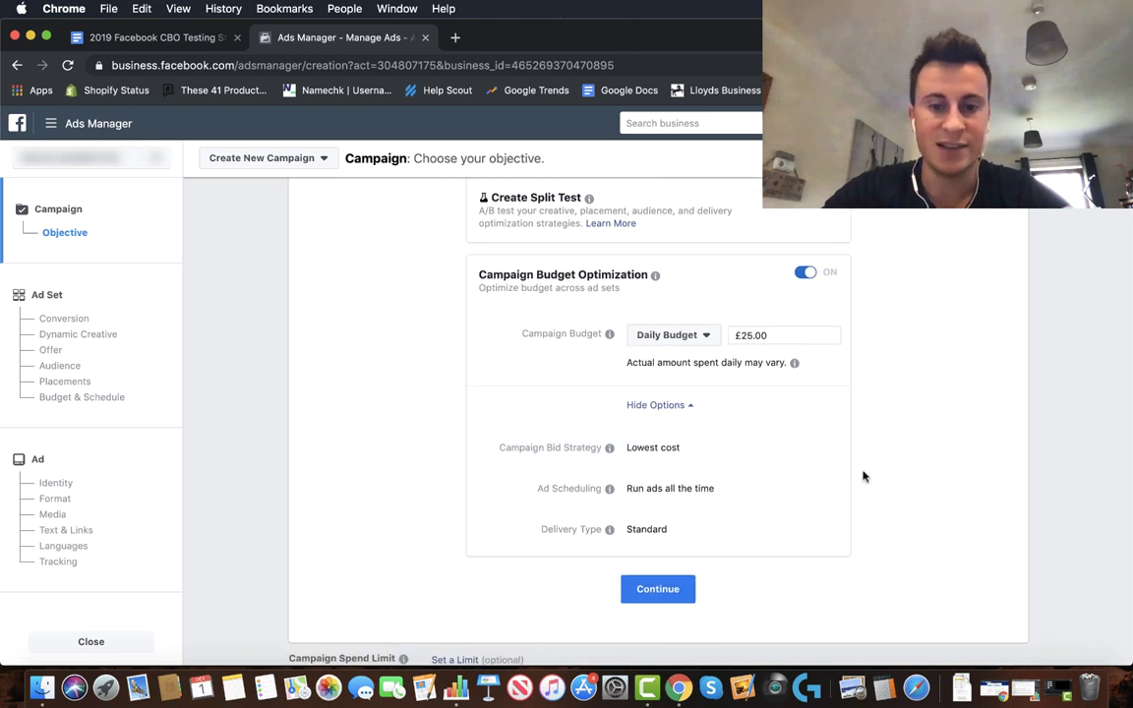
{"action": "left_click", "coordinate": [683, 589]}
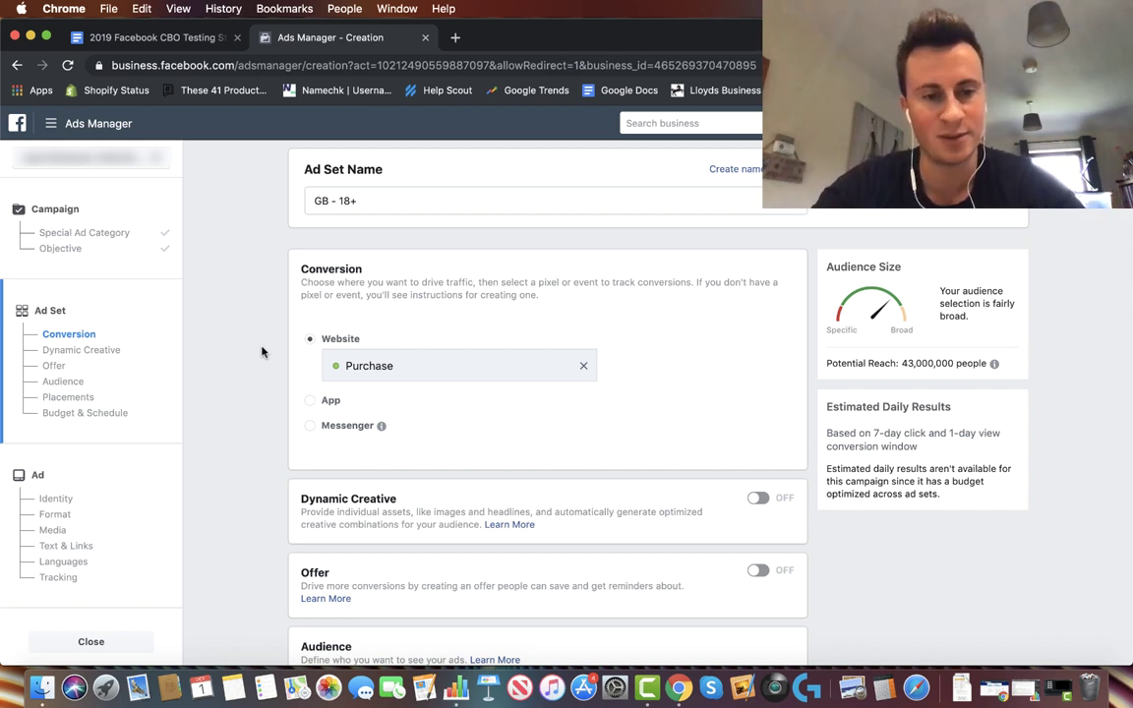
Add the Golf interest to the ad set's detailed targeting and turn off detailed targeting expansion
{"action": "scroll", "coordinate": [253, 404], "scroll_direction": "down", "scroll_amount": 5}
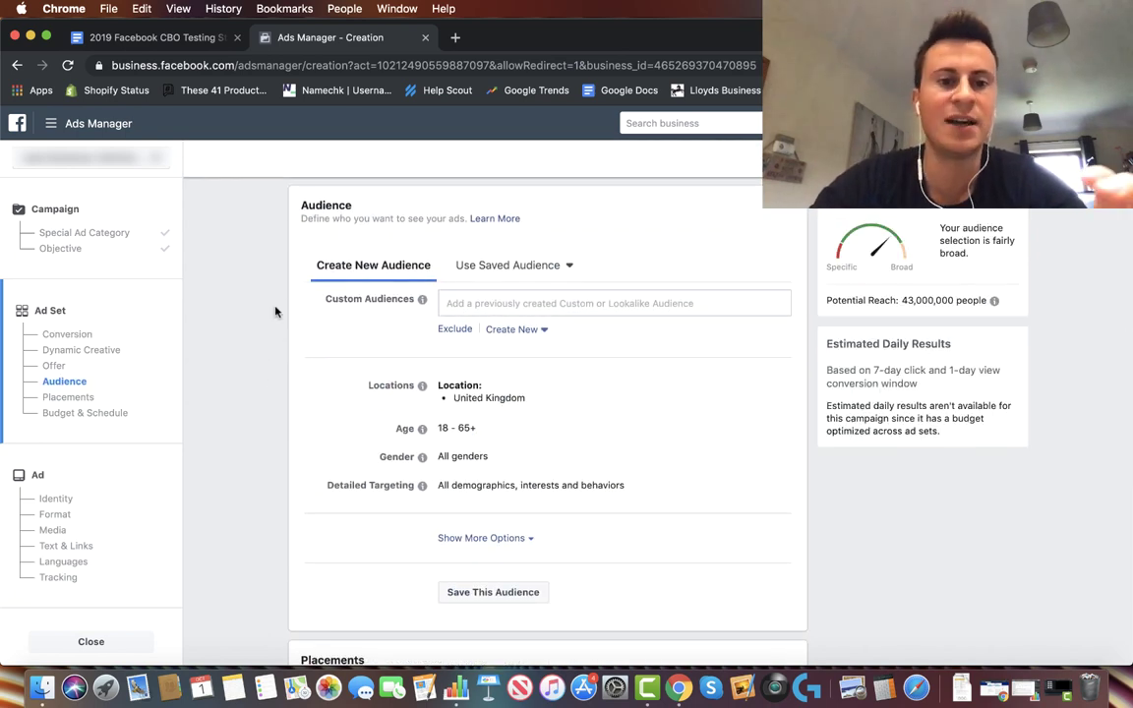
{"action": "scroll", "coordinate": [276, 310], "scroll_direction": "down", "scroll_amount": 2}
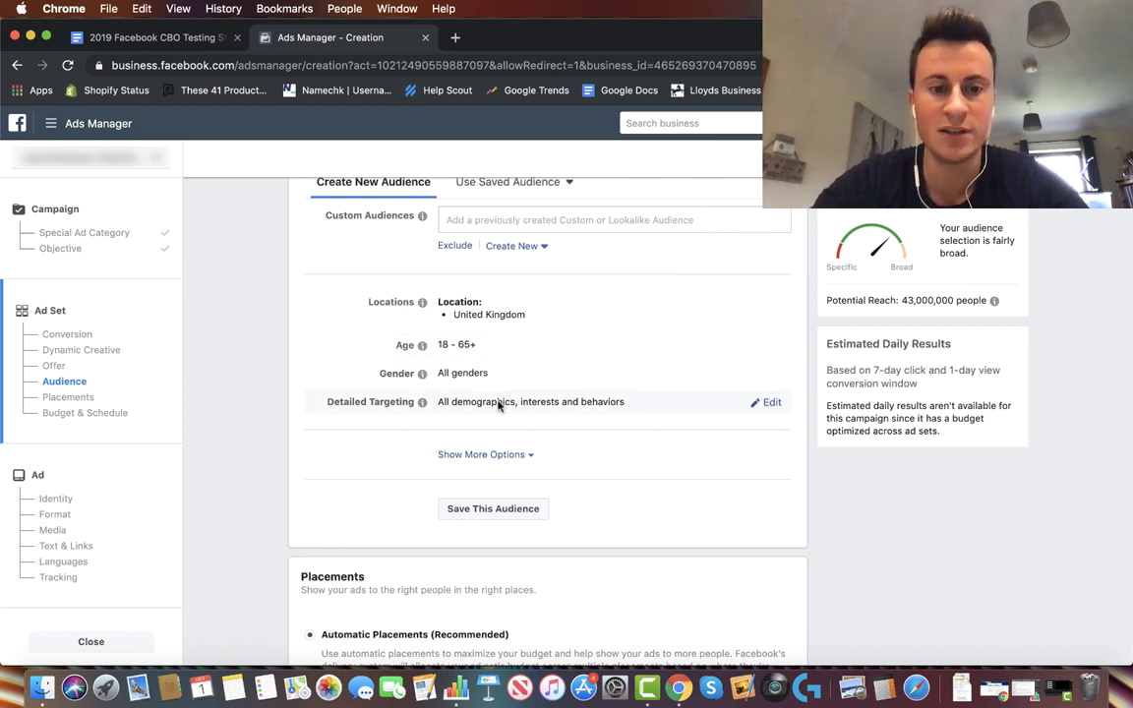
{"action": "left_click", "coordinate": [766, 403]}
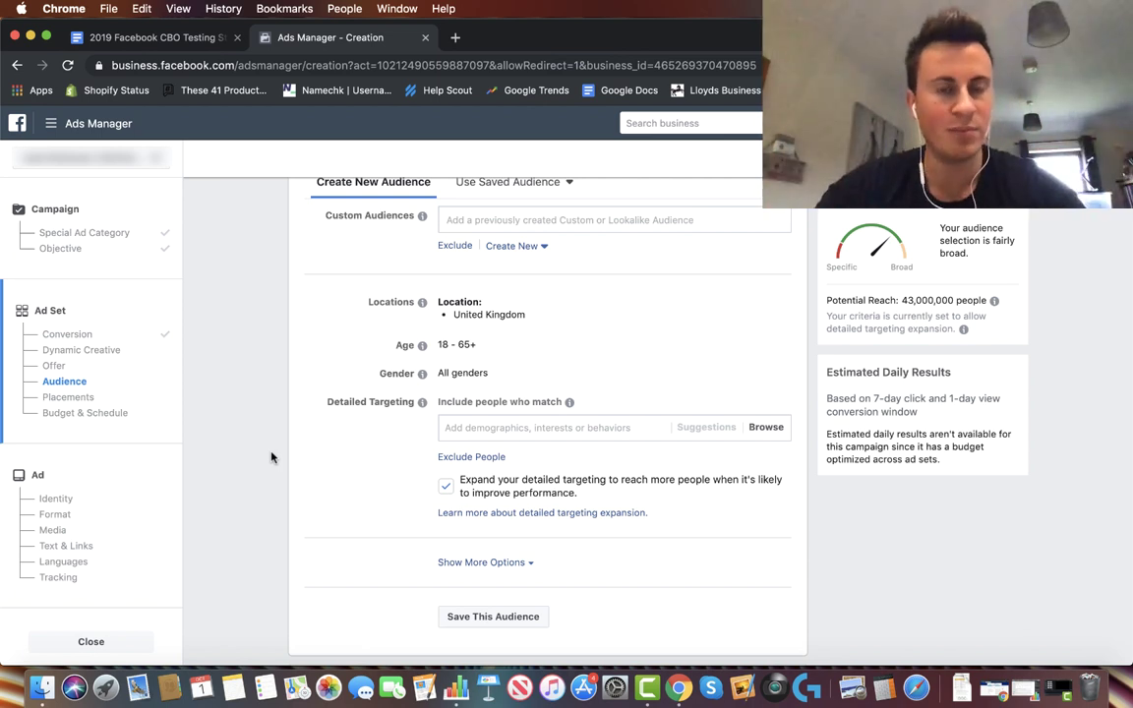
{"action": "scroll", "coordinate": [275, 433], "scroll_direction": "down", "scroll_amount": 2}
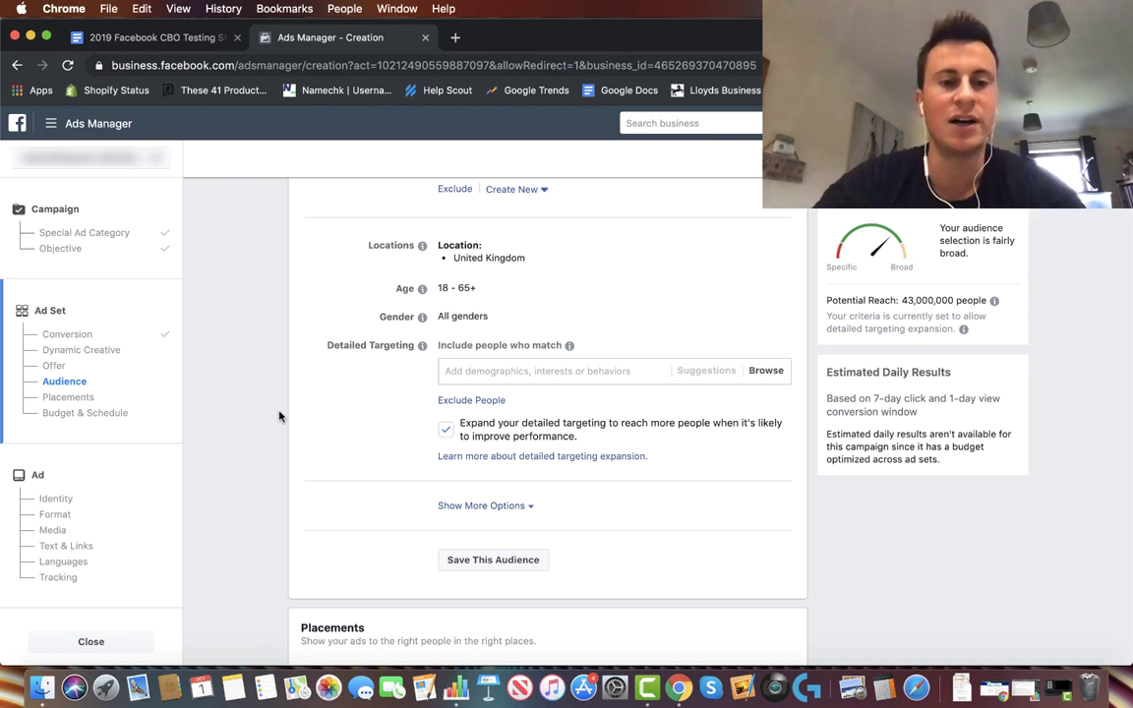
{"action": "left_click", "coordinate": [479, 371]}
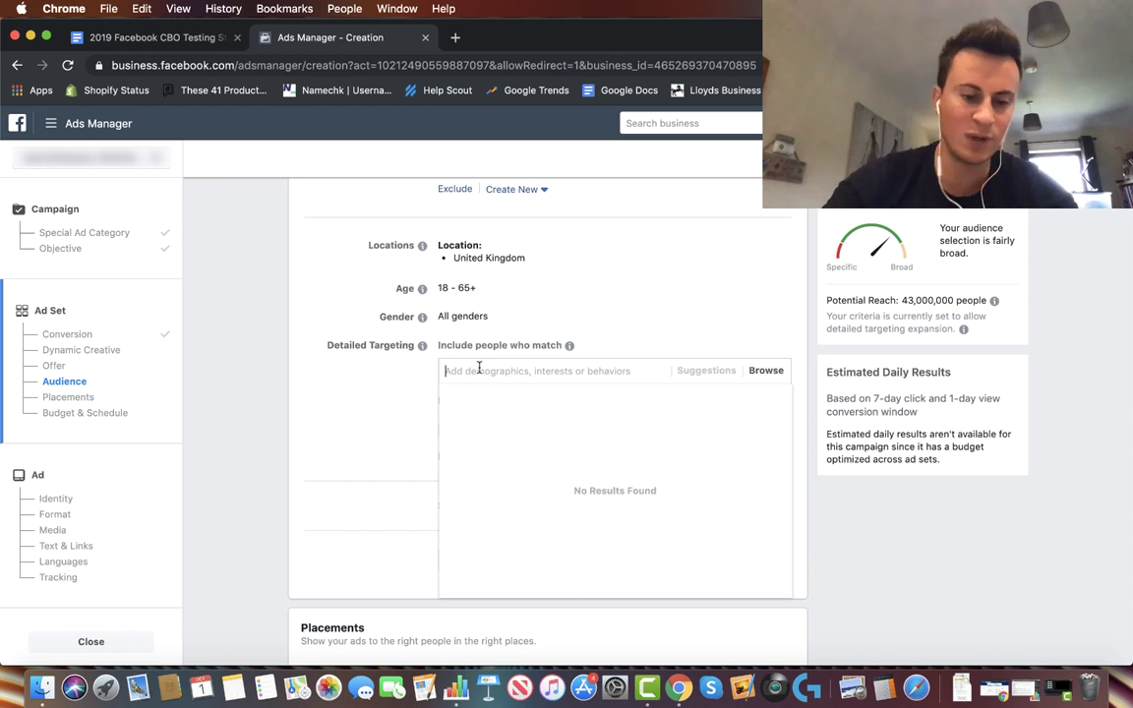
{"action": "type", "text": "Golf"}
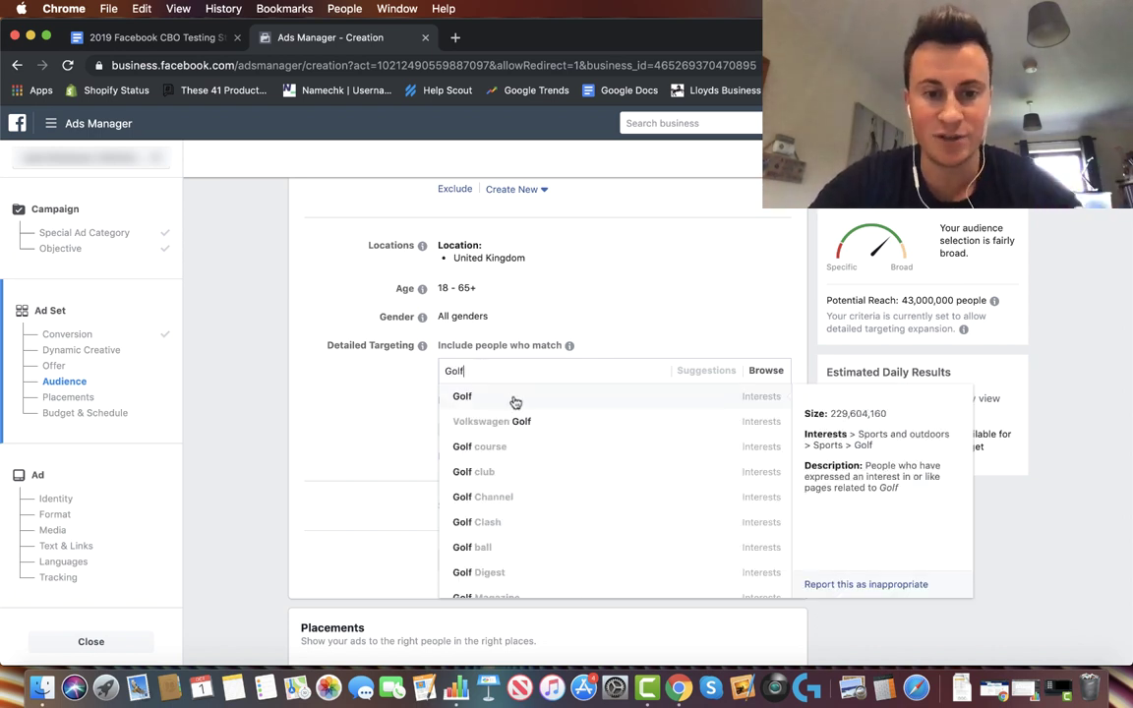
{"action": "left_click", "coordinate": [514, 397]}
{"action": "left_click", "coordinate": [398, 362]}
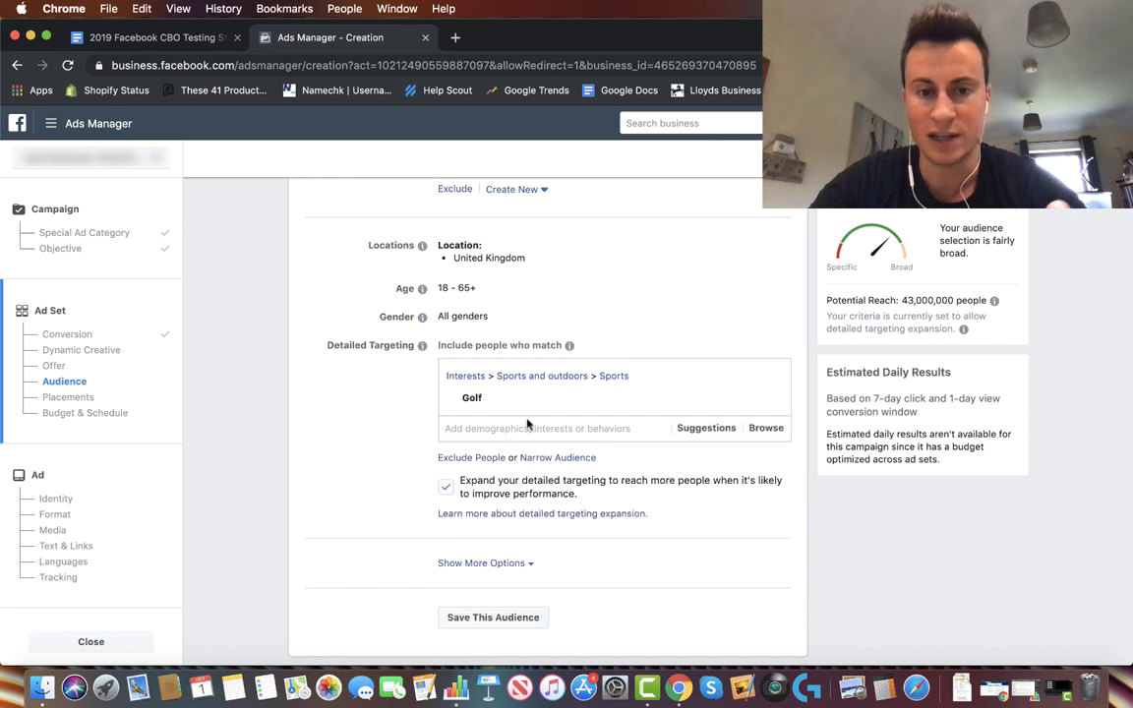
{"action": "left_click", "coordinate": [446, 487]}
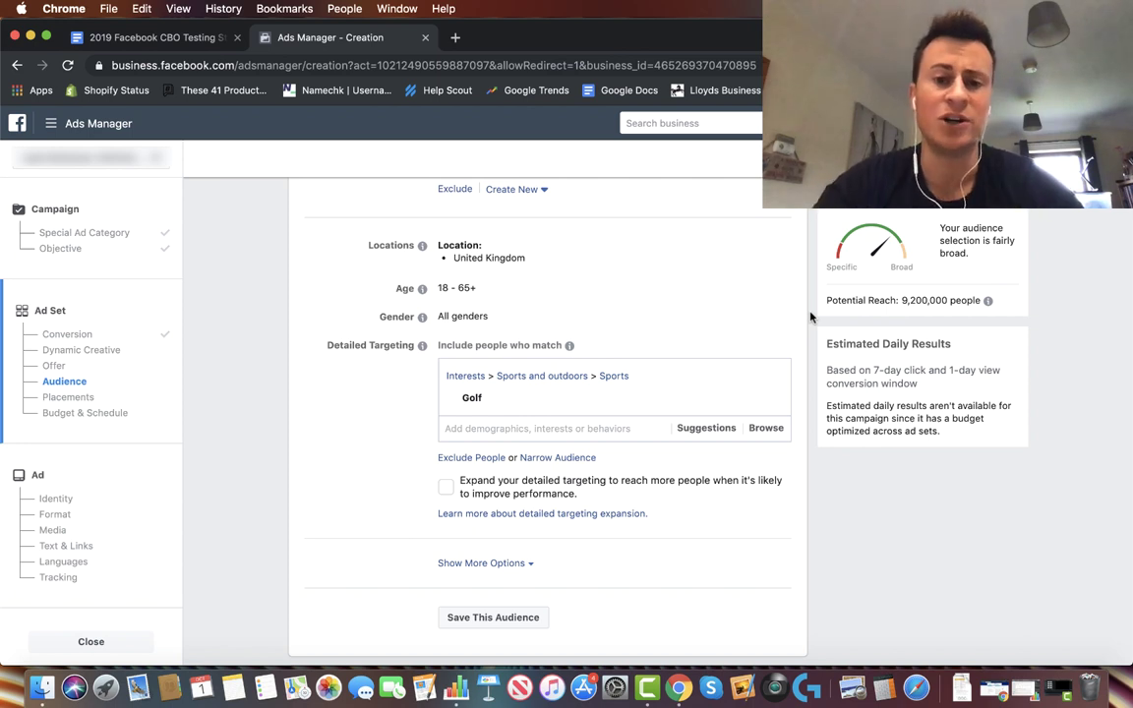
Narrow the Golf audience so that people must also match the interest Sergio García
{"action": "scroll", "coordinate": [810, 316], "scroll_direction": "down", "scroll_amount": 1}
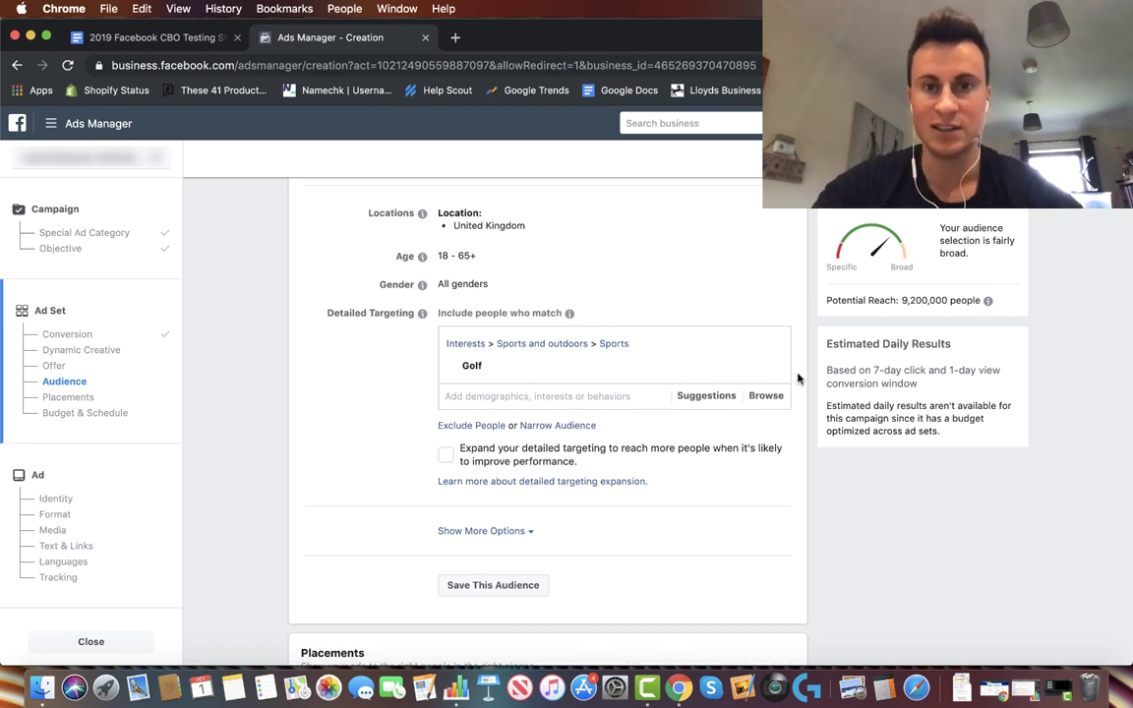
{"action": "left_click", "coordinate": [582, 428]}
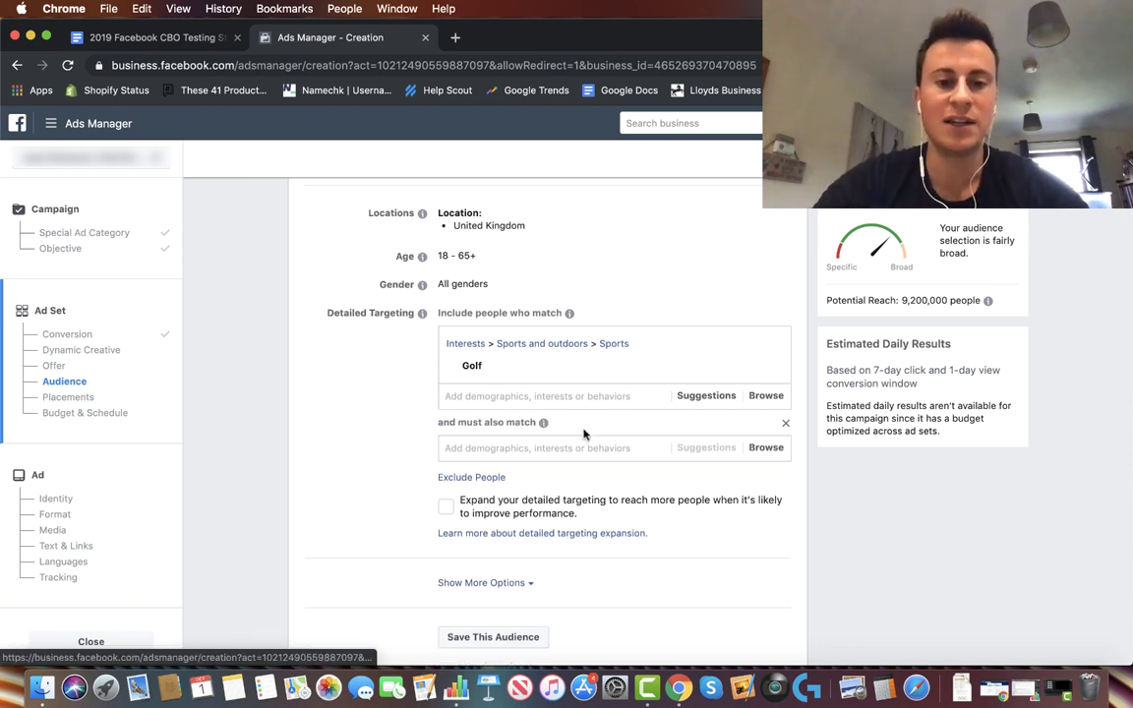
{"action": "left_click", "coordinate": [553, 449]}
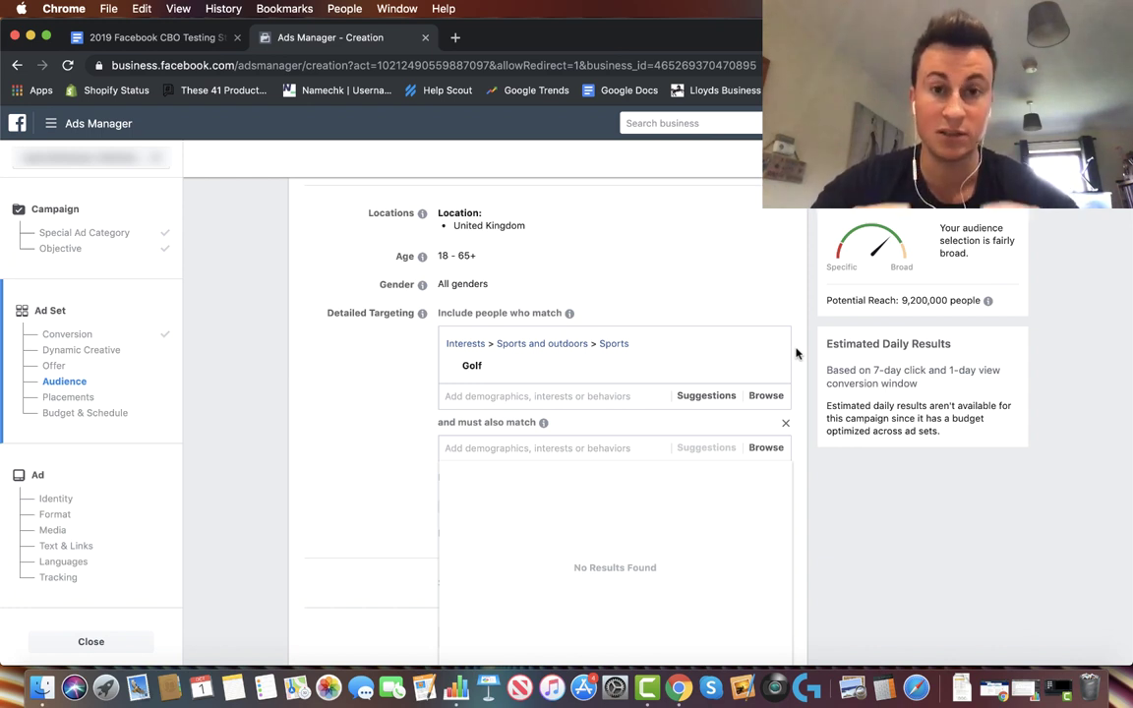
{"action": "scroll", "coordinate": [786, 364], "scroll_direction": "down", "scroll_amount": 2}
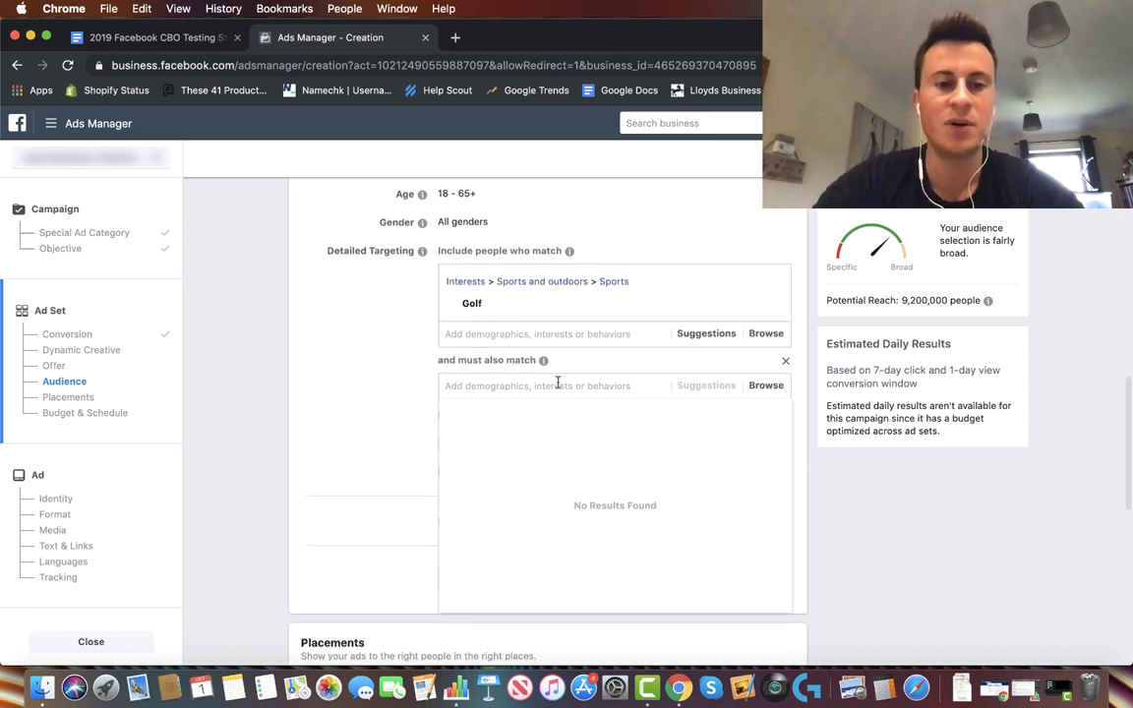
{"action": "type", "text": "sergio"}
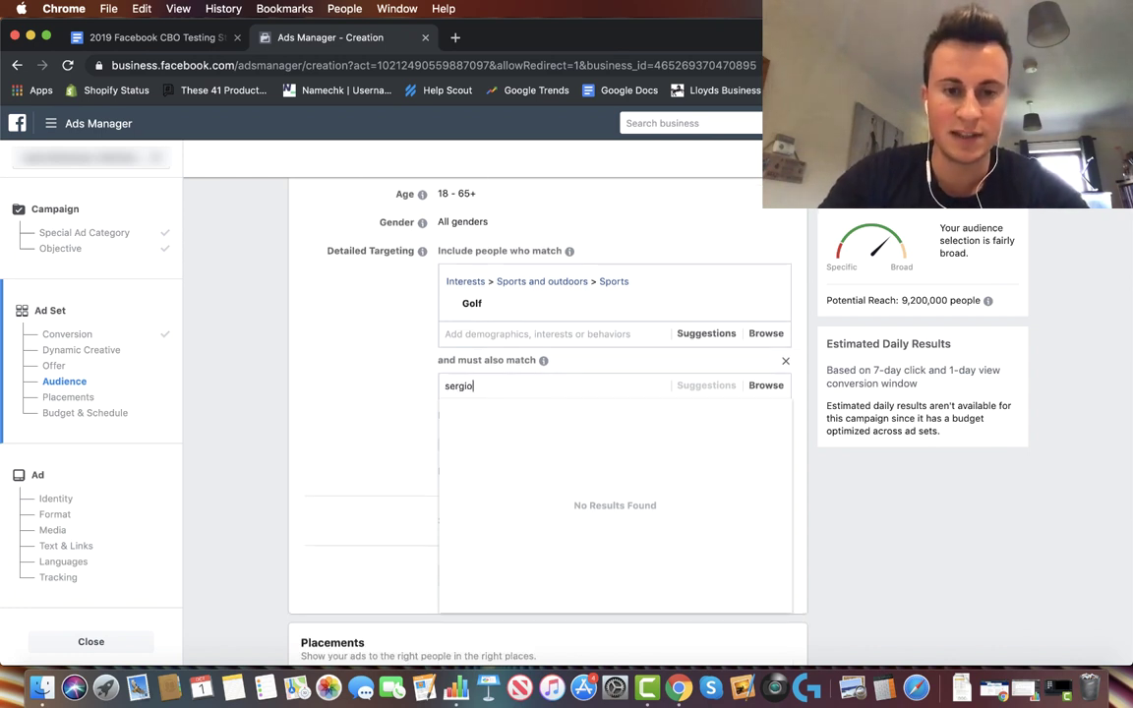
{"action": "type", "text": " garce"}
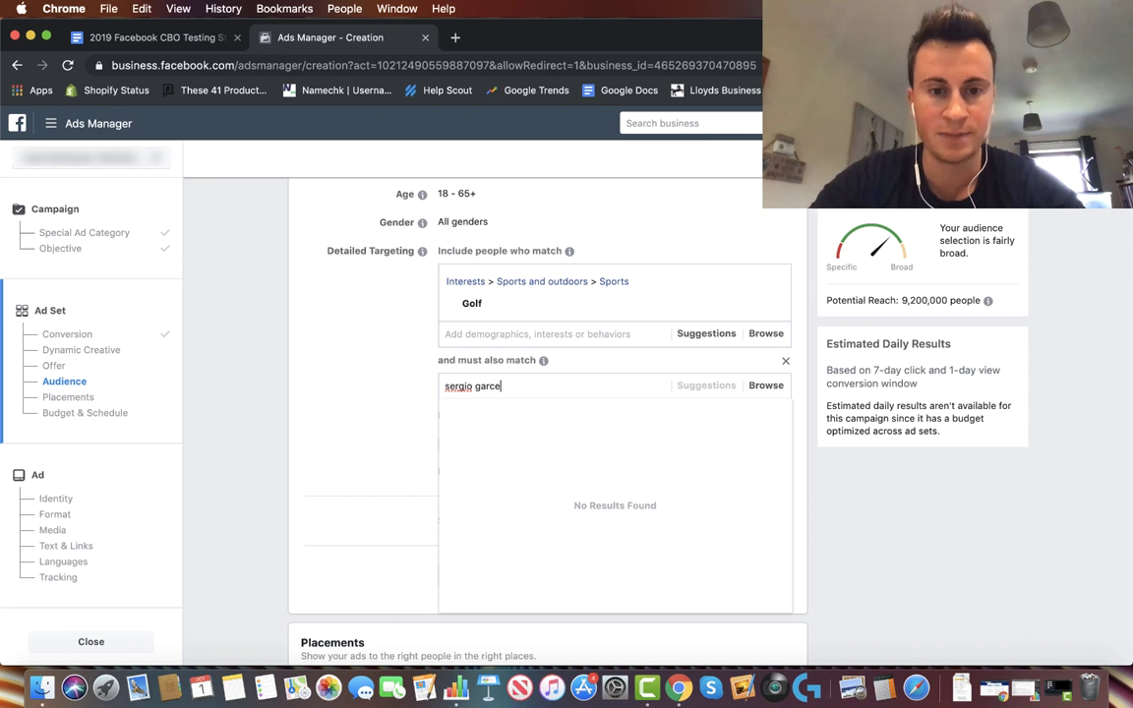
{"action": "key", "text": "BackSpace"}
{"action": "type", "text": "ia"}
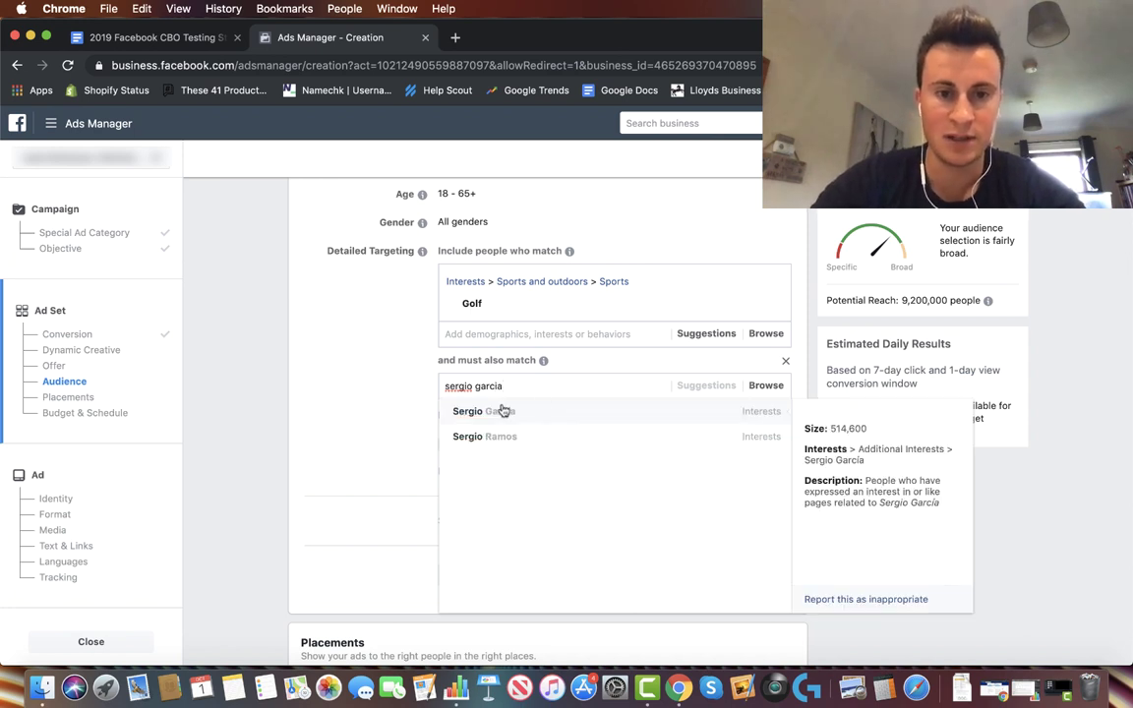
{"action": "left_click", "coordinate": [520, 413]}
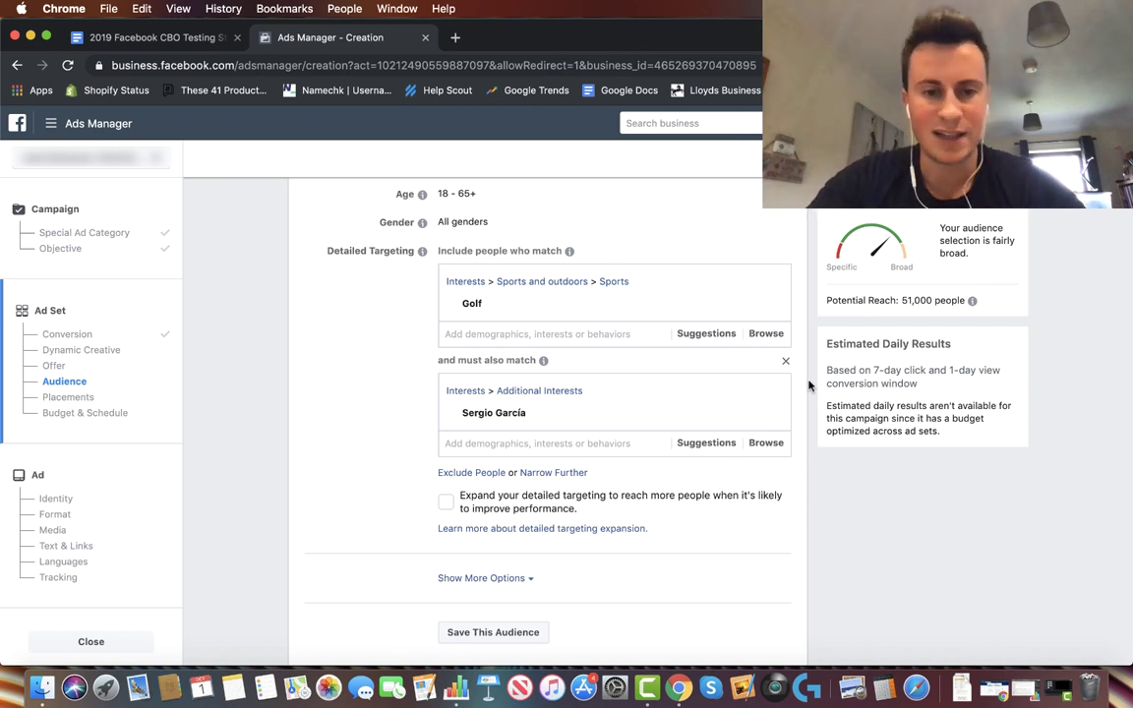
Add Phil Mickelson and Jordan Spieth to the interests that the Golf audience must also match
{"action": "left_click", "coordinate": [567, 442]}
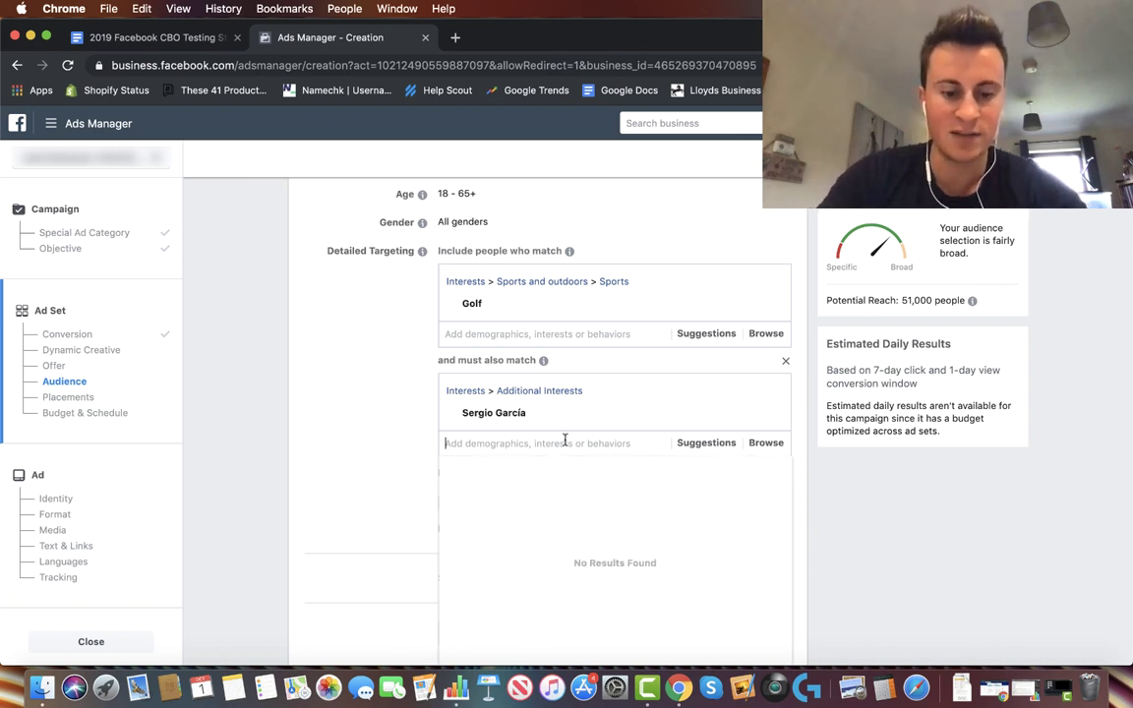
{"action": "type", "text": "phil m"}
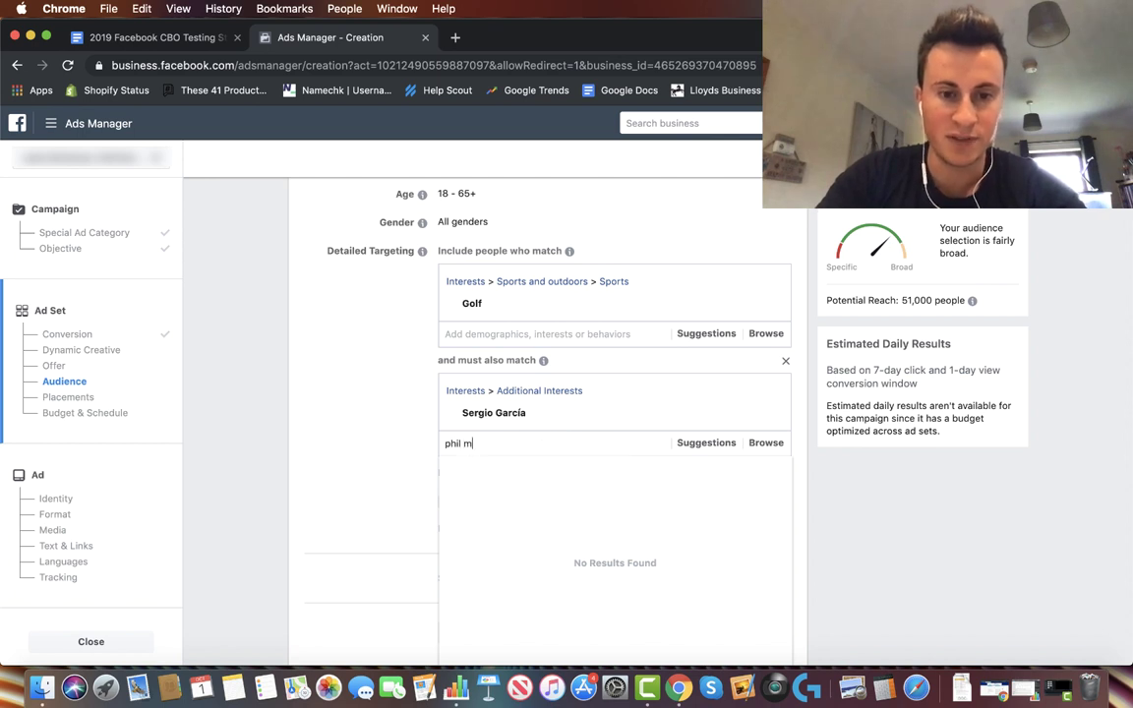
{"action": "left_click", "coordinate": [514, 468]}
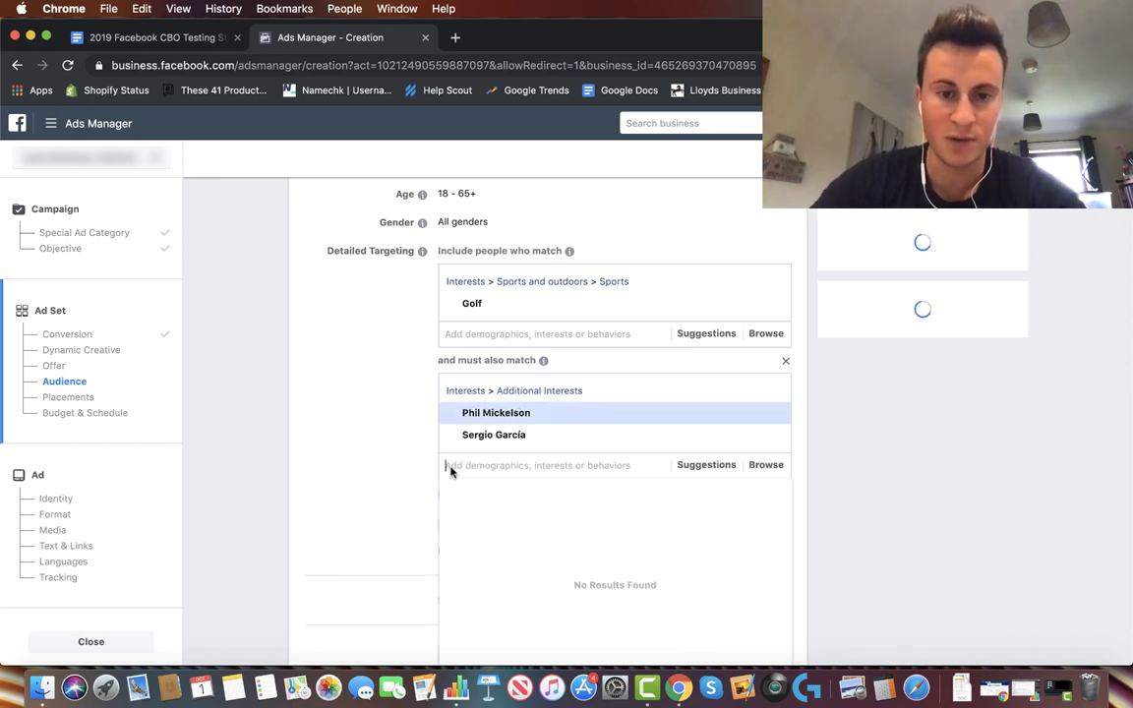
{"action": "left_click", "coordinate": [351, 430]}
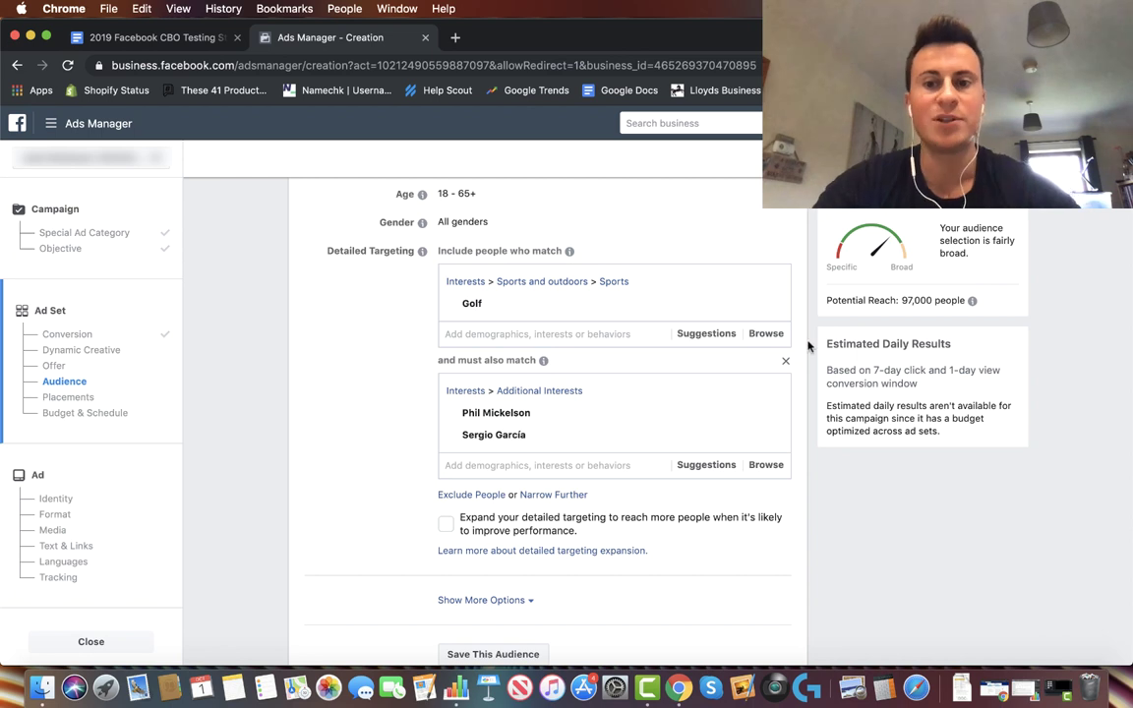
{"action": "left_click", "coordinate": [529, 466]}
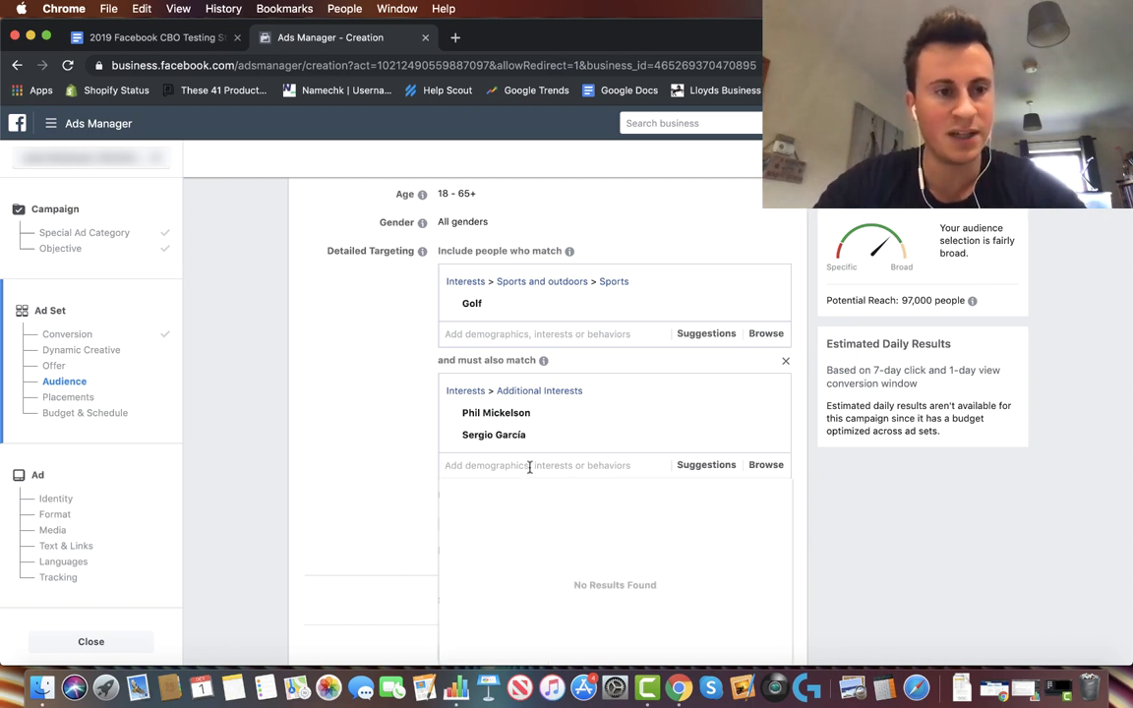
{"action": "type", "text": "jord"}
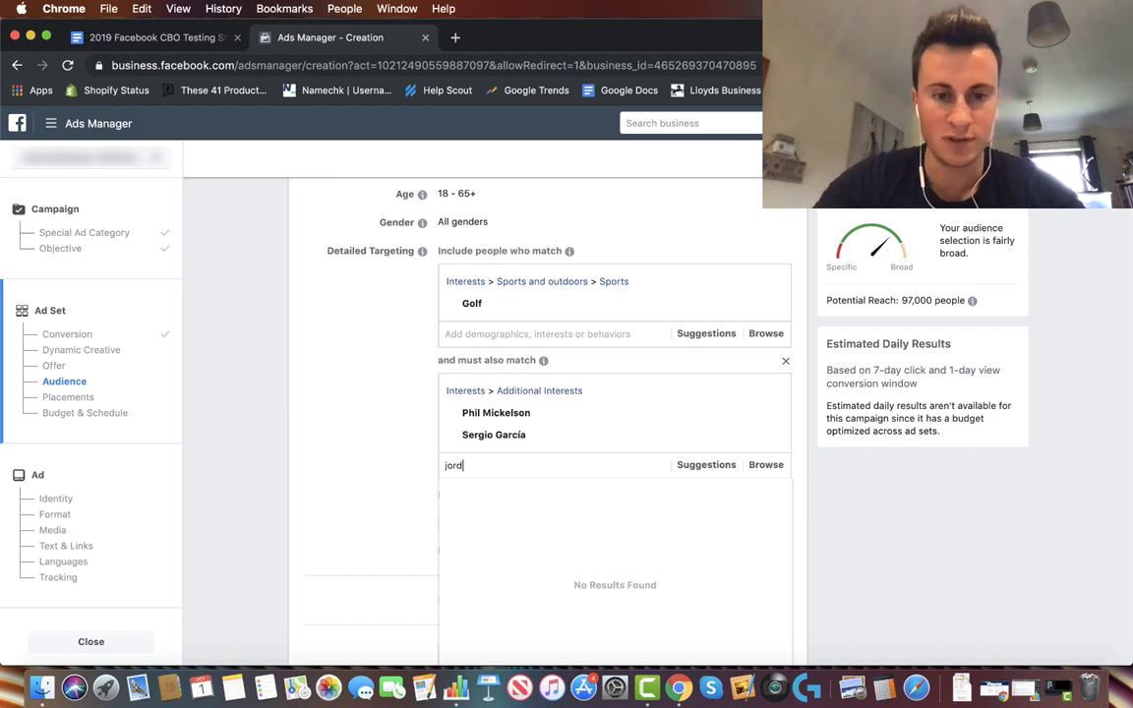
{"action": "type", "text": "an spi"}
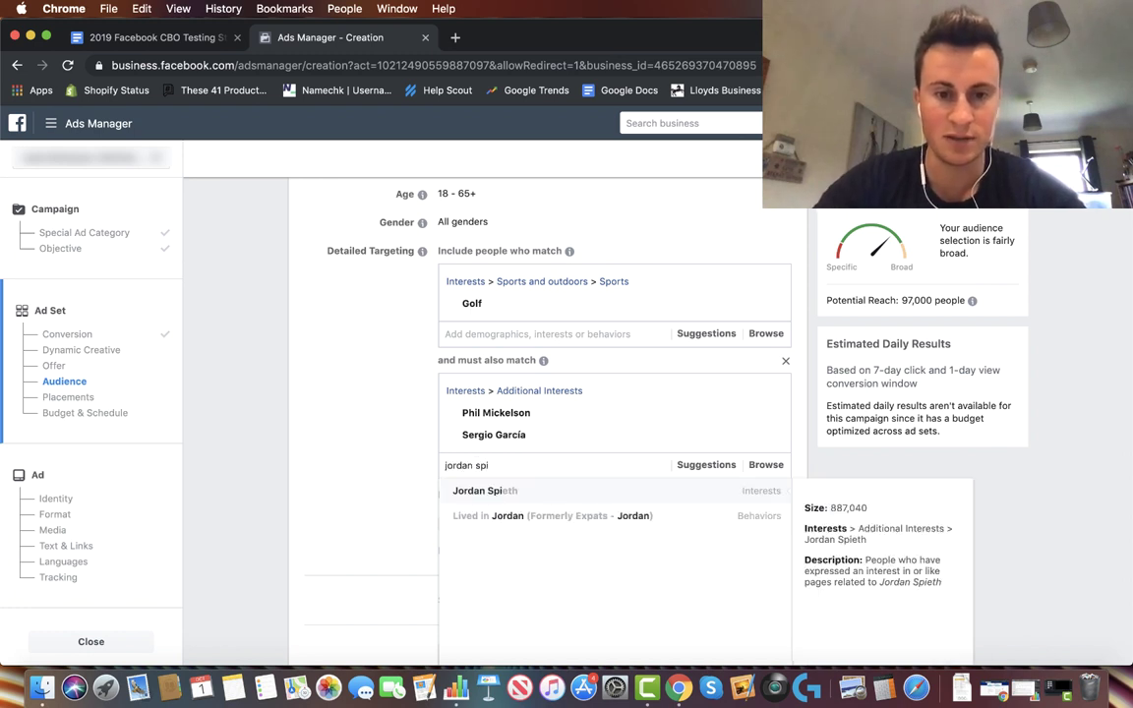
{"action": "left_click", "coordinate": [543, 492]}
{"action": "left_click", "coordinate": [361, 422]}
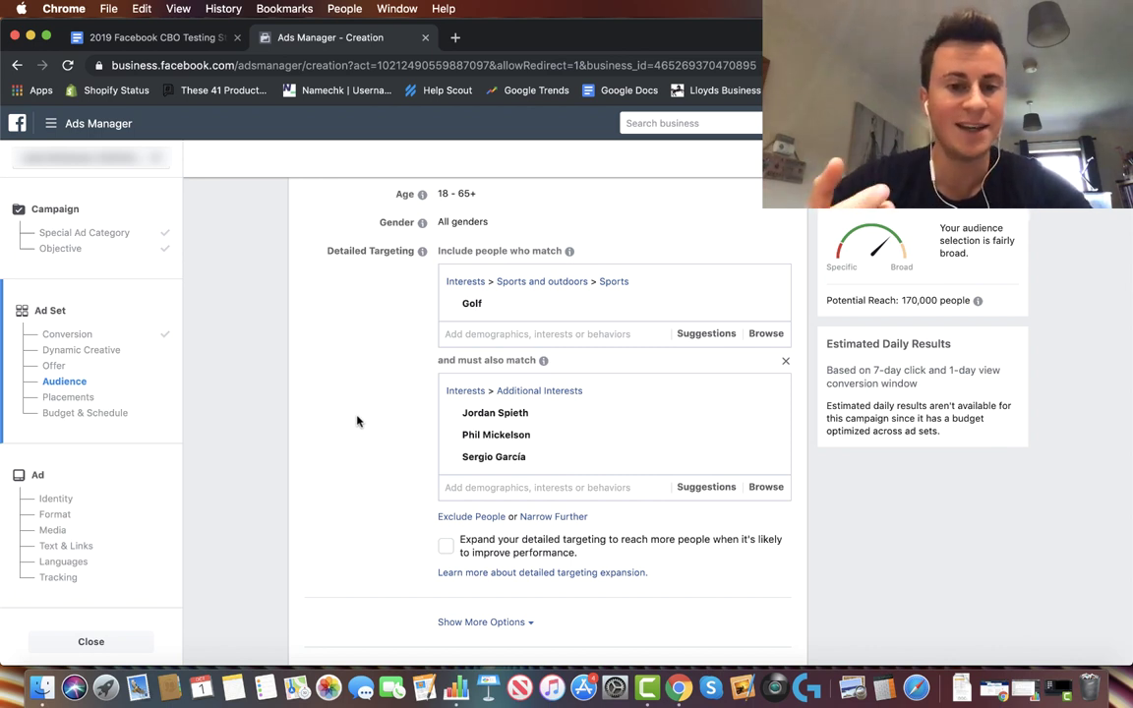
Turn on detailed targeting expansion to compare the potential reach, and turn it off again
{"action": "left_click", "coordinate": [445, 546]}
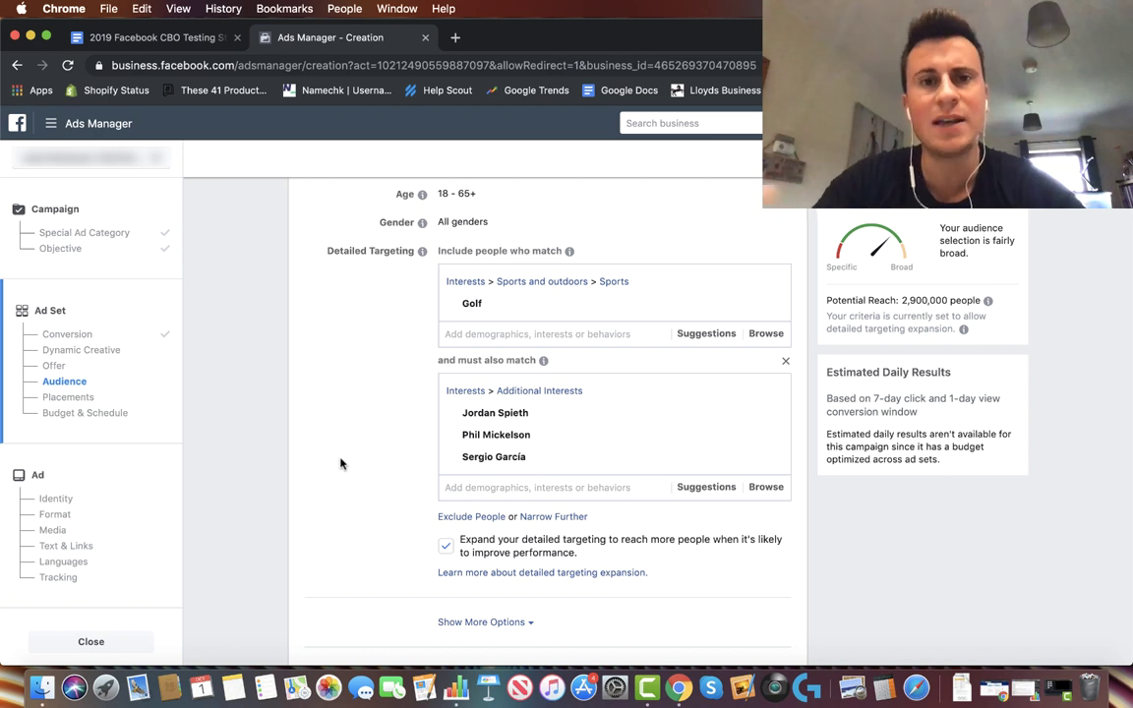
{"action": "left_click", "coordinate": [446, 544]}
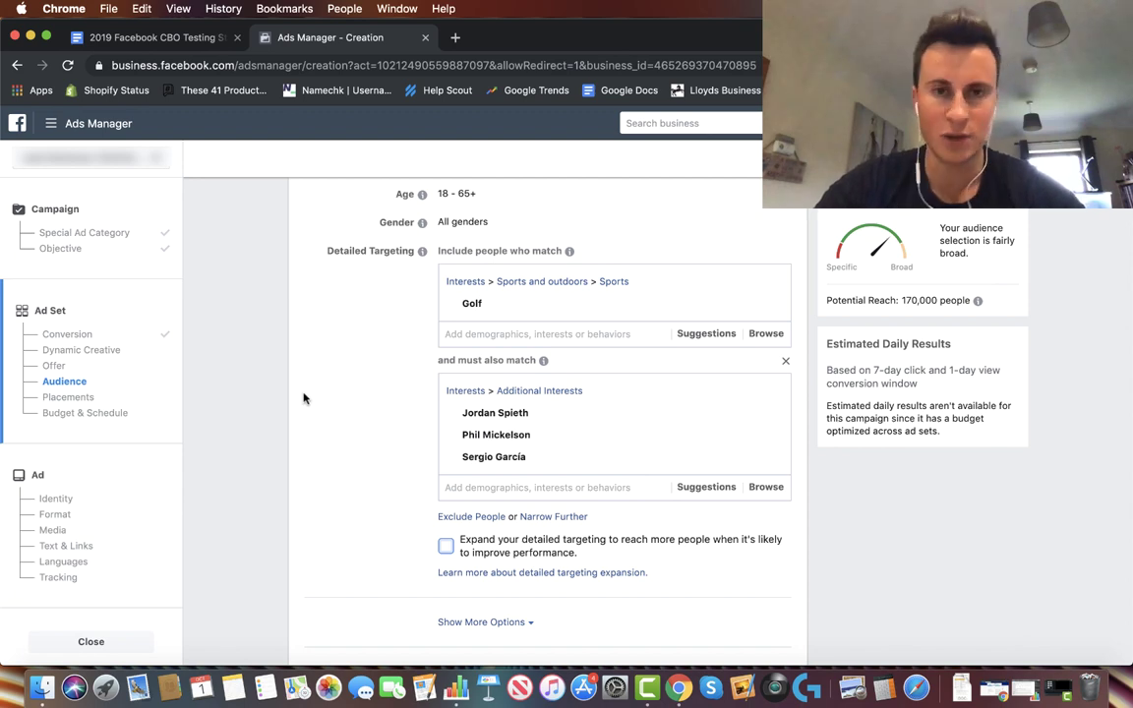
{"action": "left_click", "coordinate": [307, 352]}
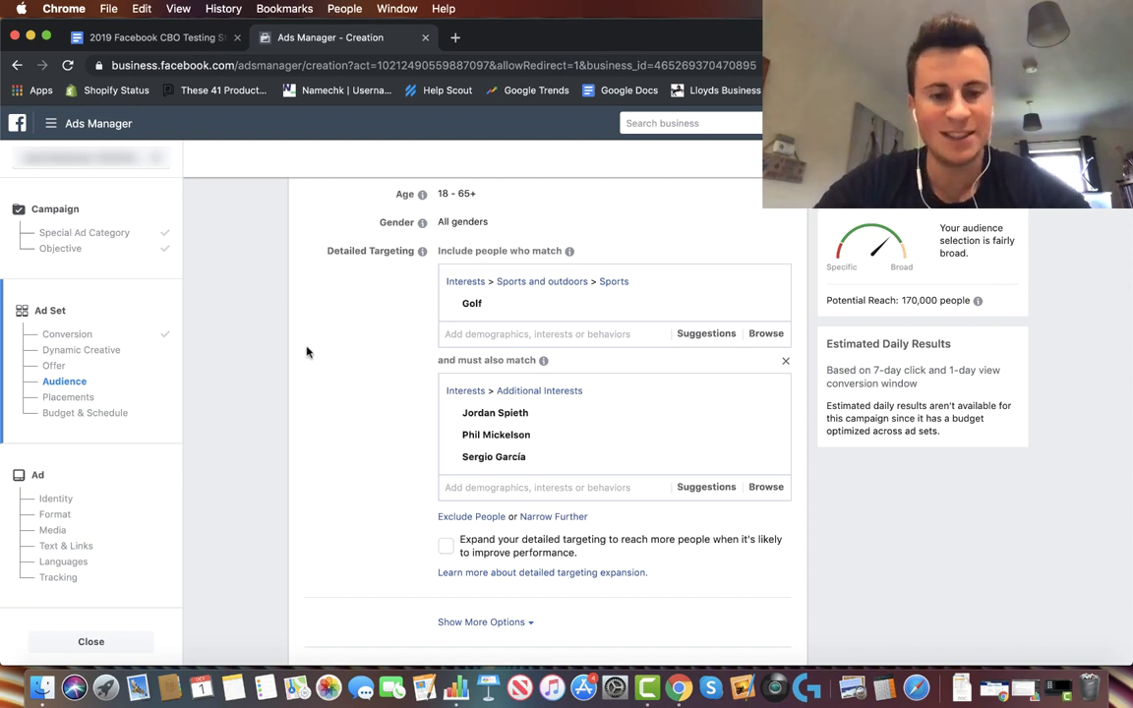
Switch the ad set to manually edited placements and exclude the Audience Network and Messenger platforms
{"action": "scroll", "coordinate": [307, 352], "scroll_direction": "down", "scroll_amount": 5}
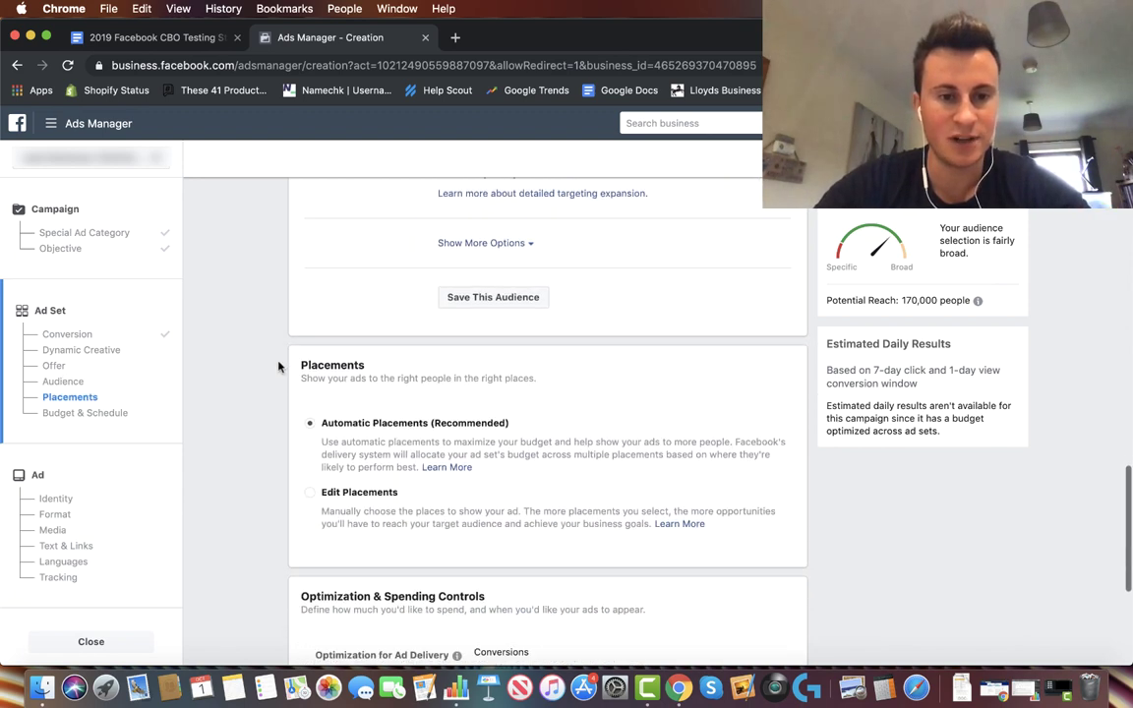
{"action": "scroll", "coordinate": [279, 367], "scroll_direction": "down", "scroll_amount": 3}
{"action": "left_click", "coordinate": [310, 333]}
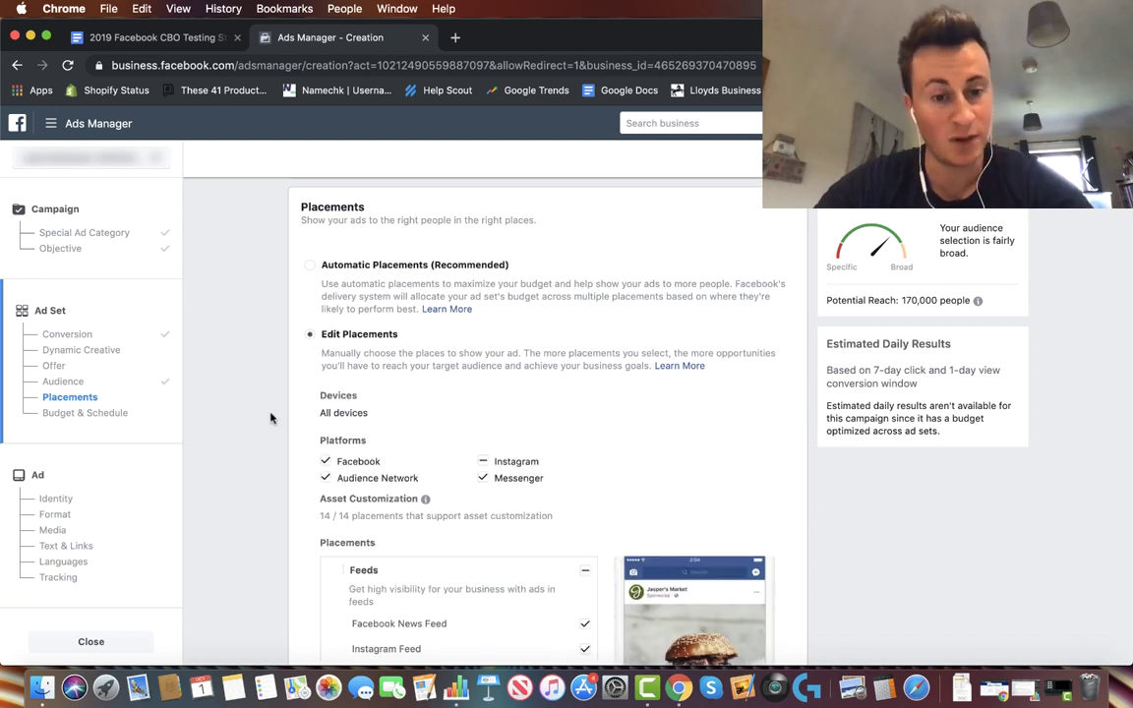
{"action": "scroll", "coordinate": [266, 404], "scroll_direction": "down", "scroll_amount": 2}
{"action": "left_click", "coordinate": [371, 396]}
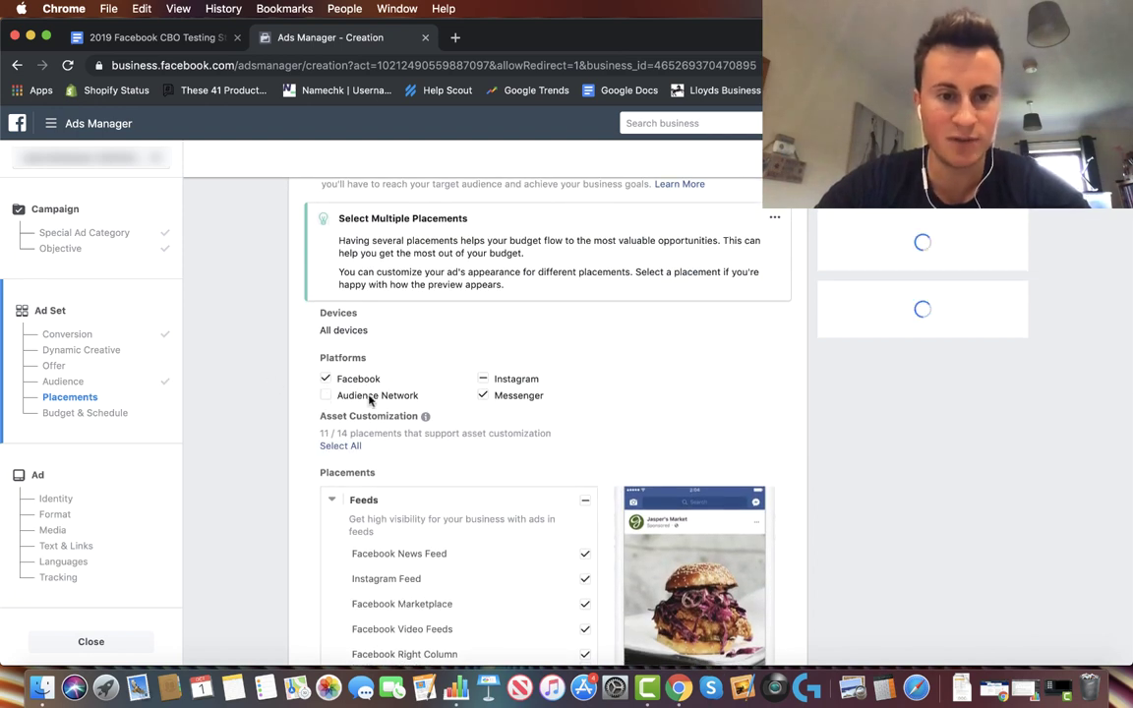
{"action": "left_click", "coordinate": [482, 395]}
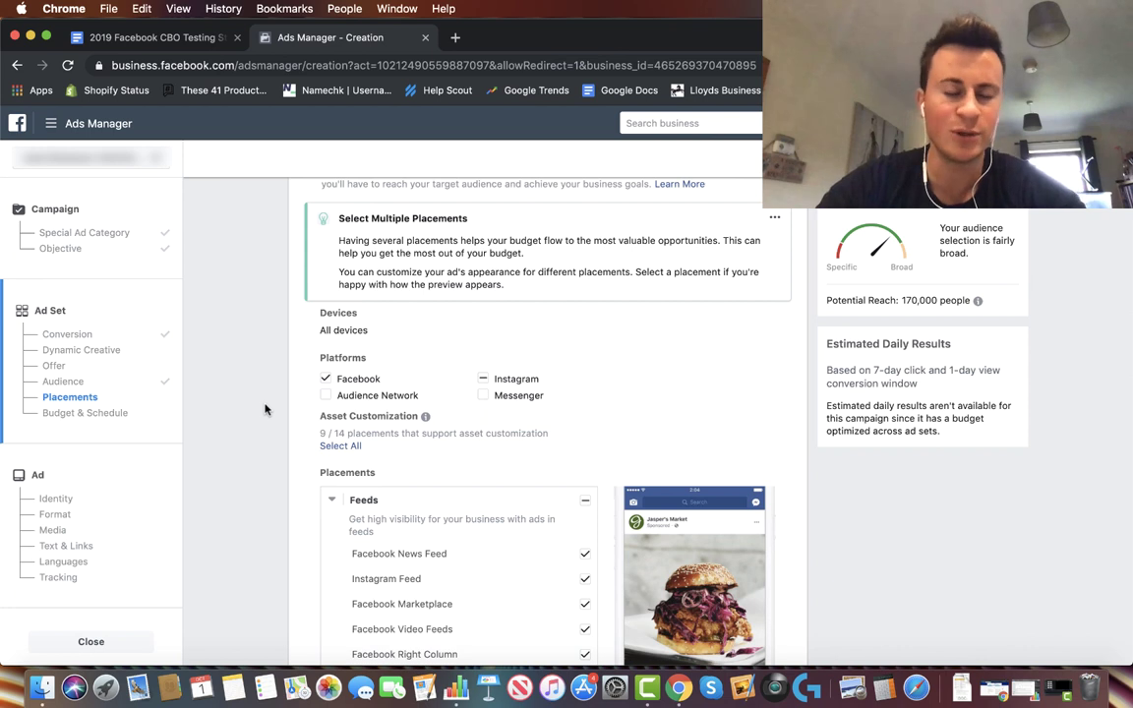
Deselect Facebook Marketplace, Facebook Video Feeds and Facebook Right Column from the feed placements
{"action": "scroll", "coordinate": [265, 409], "scroll_direction": "down", "scroll_amount": 3}
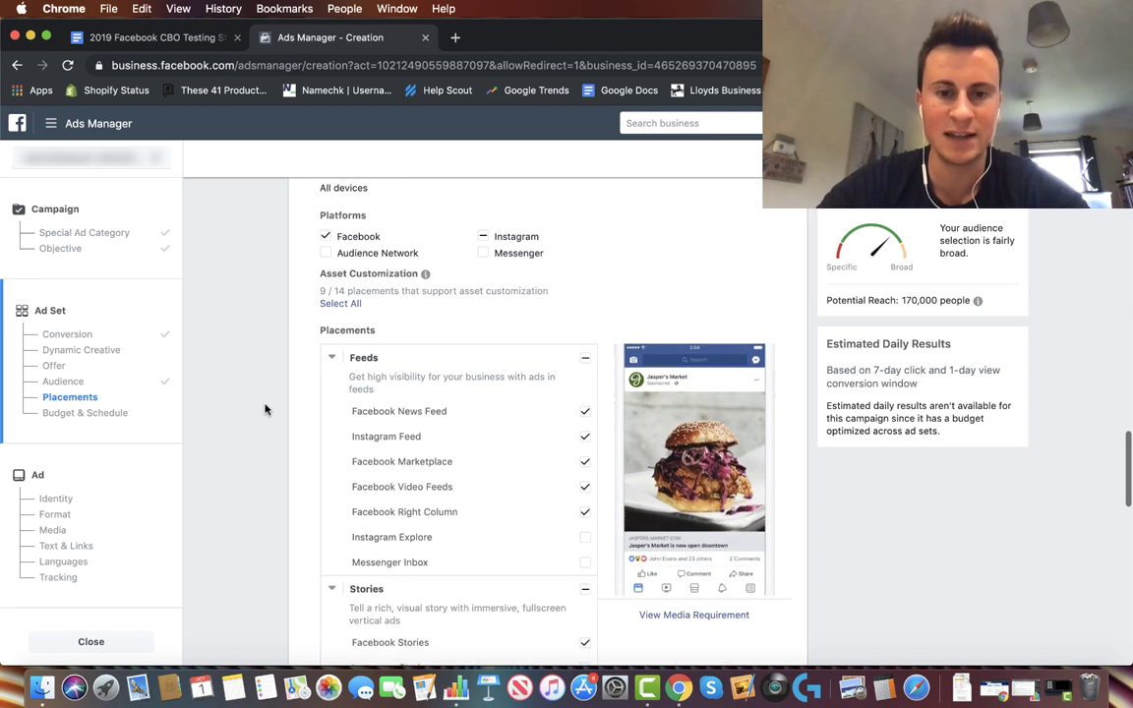
{"action": "left_click", "coordinate": [584, 463]}
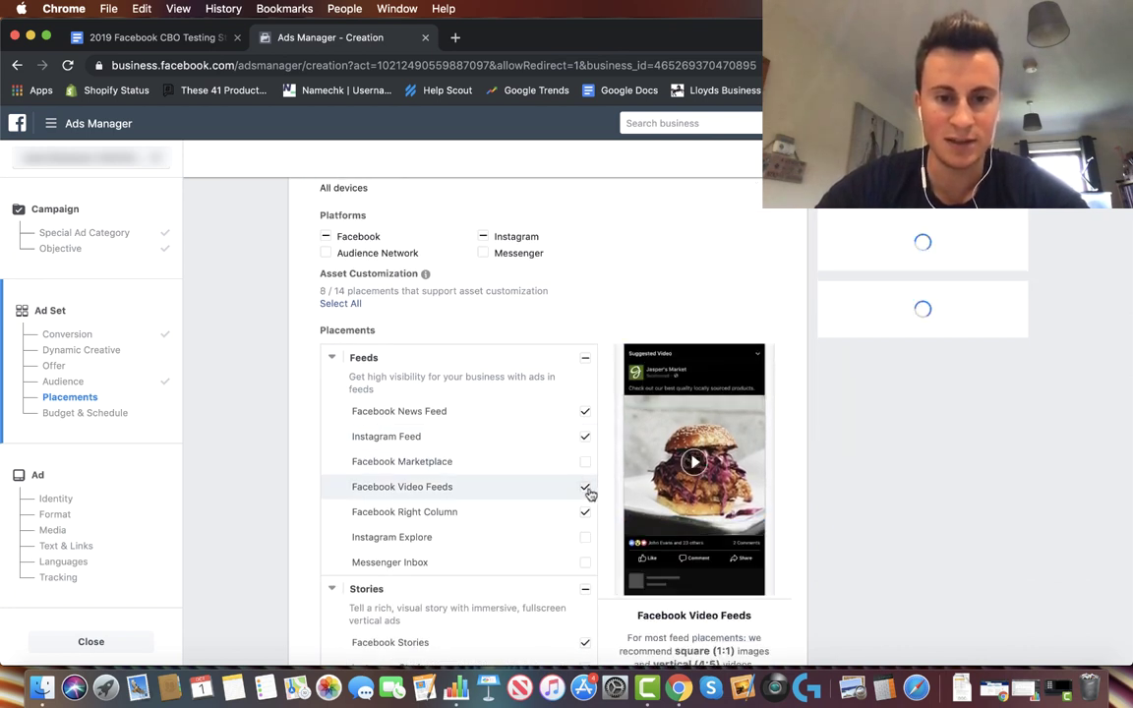
{"action": "left_click", "coordinate": [586, 489]}
{"action": "left_click", "coordinate": [585, 512]}
Deselect Stories, In-Stream and the other non-feed placements, keeping only Facebook News Feed and Instagram Feed
{"action": "scroll", "coordinate": [586, 512], "scroll_direction": "down", "scroll_amount": 2}
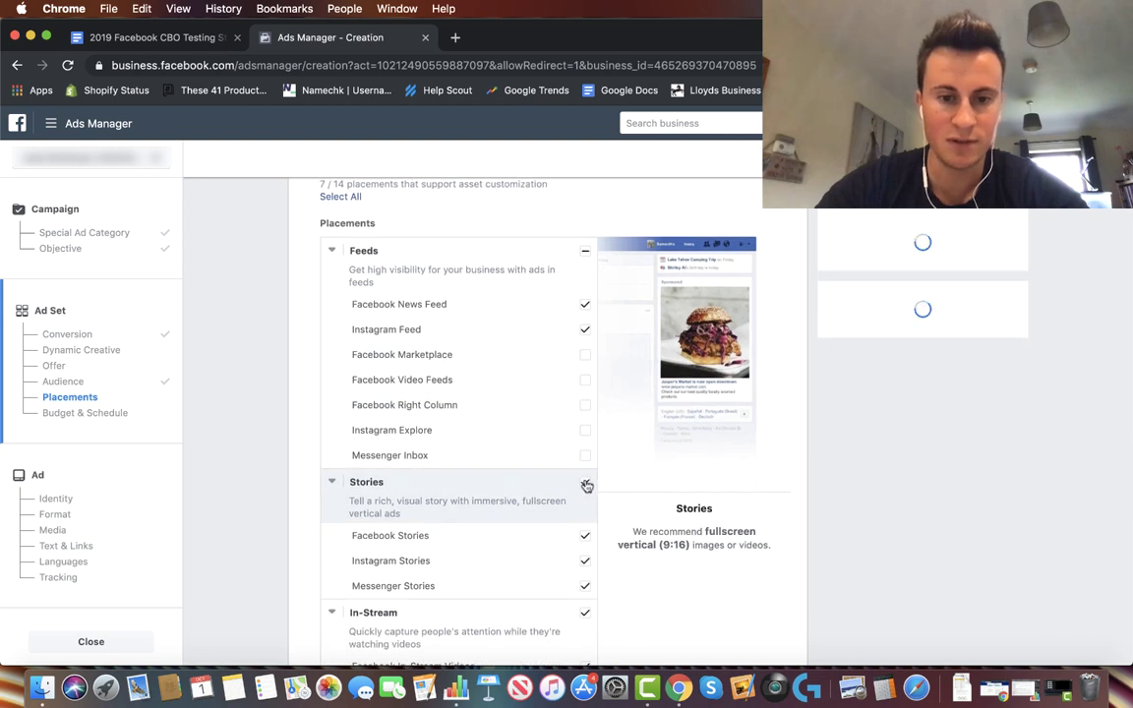
{"action": "scroll", "coordinate": [586, 482], "scroll_direction": "down", "scroll_amount": 2}
{"action": "left_click", "coordinate": [584, 439]}
{"action": "left_click", "coordinate": [587, 311]}
{"action": "left_click", "coordinate": [584, 599]}
{"action": "scroll", "coordinate": [584, 580], "scroll_direction": "down", "scroll_amount": 3}
{"action": "scroll", "coordinate": [584, 480], "scroll_direction": "up", "scroll_amount": 8}
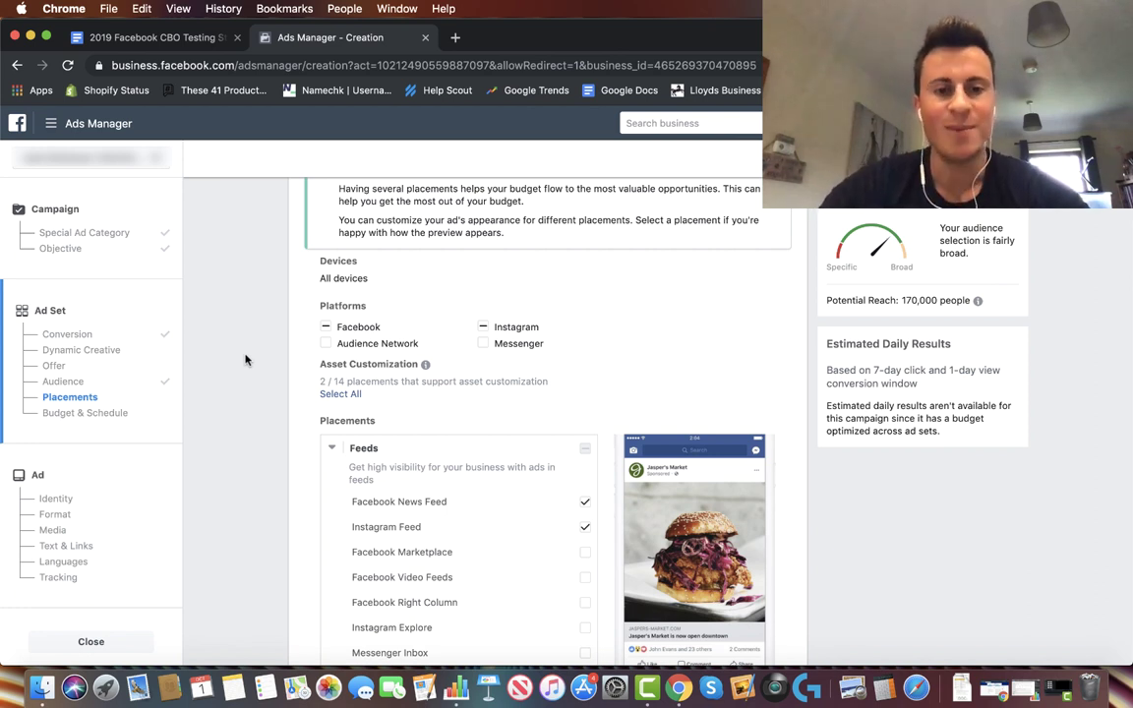
Expand the additional options in the ad set's Optimization & Spending Controls section
{"action": "scroll", "coordinate": [246, 360], "scroll_direction": "down", "scroll_amount": 3}
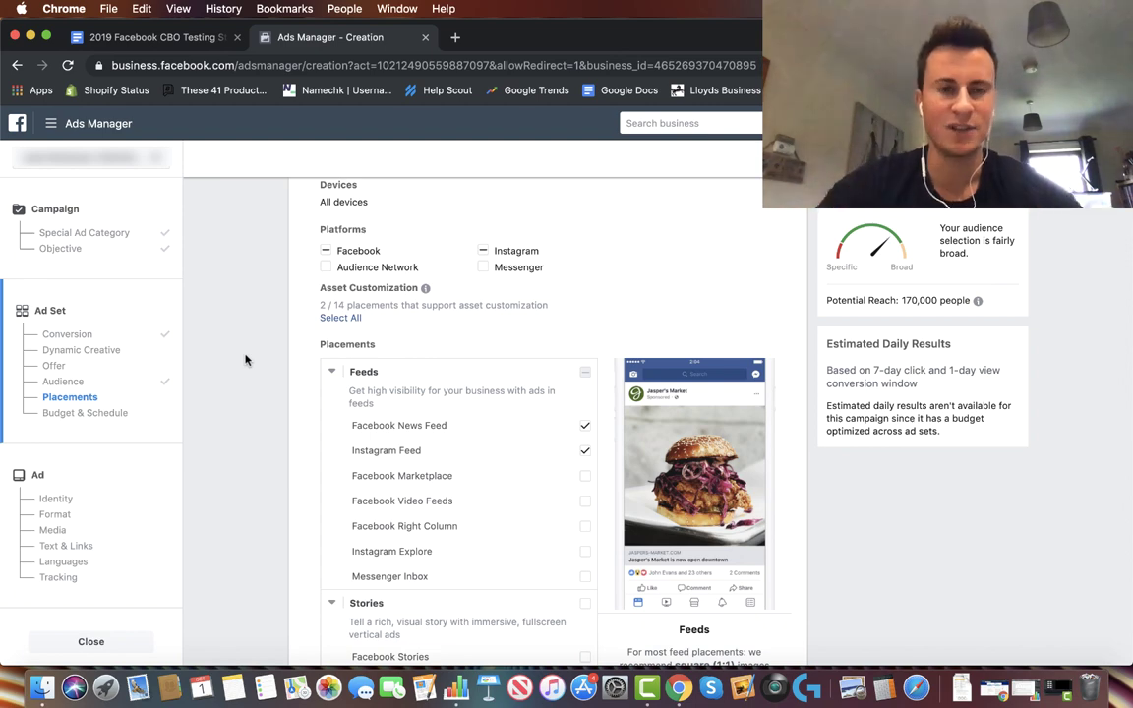
{"action": "scroll", "coordinate": [245, 359], "scroll_direction": "down", "scroll_amount": 10}
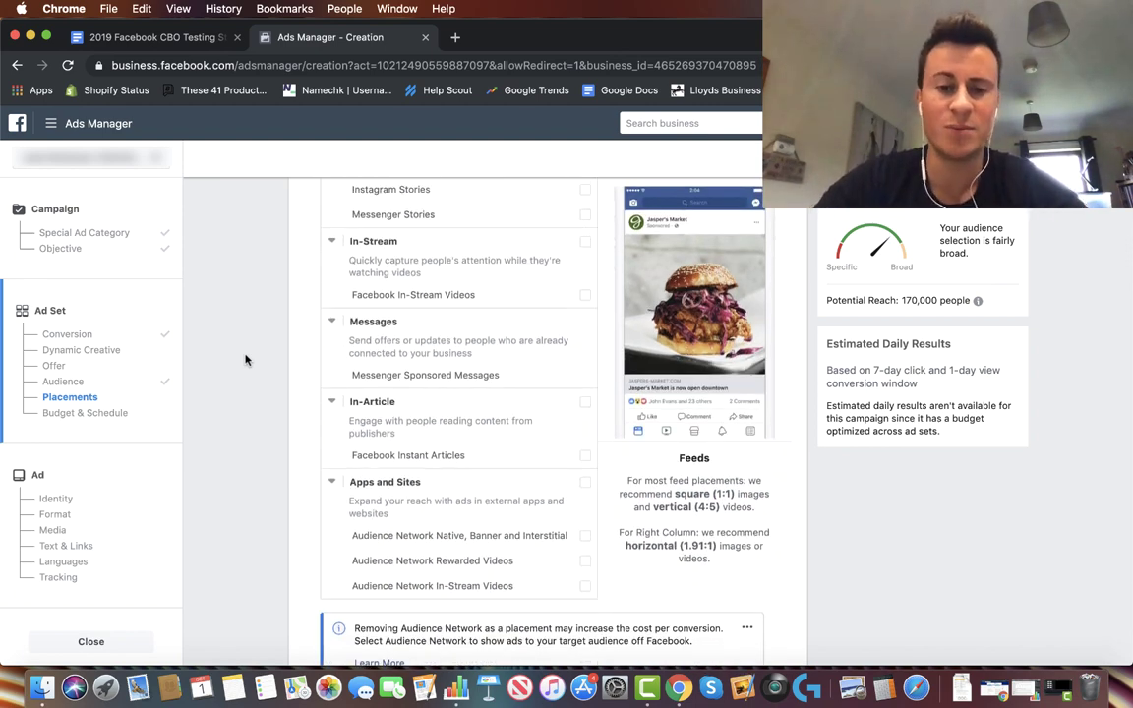
{"action": "scroll", "coordinate": [246, 360], "scroll_direction": "down", "scroll_amount": 3}
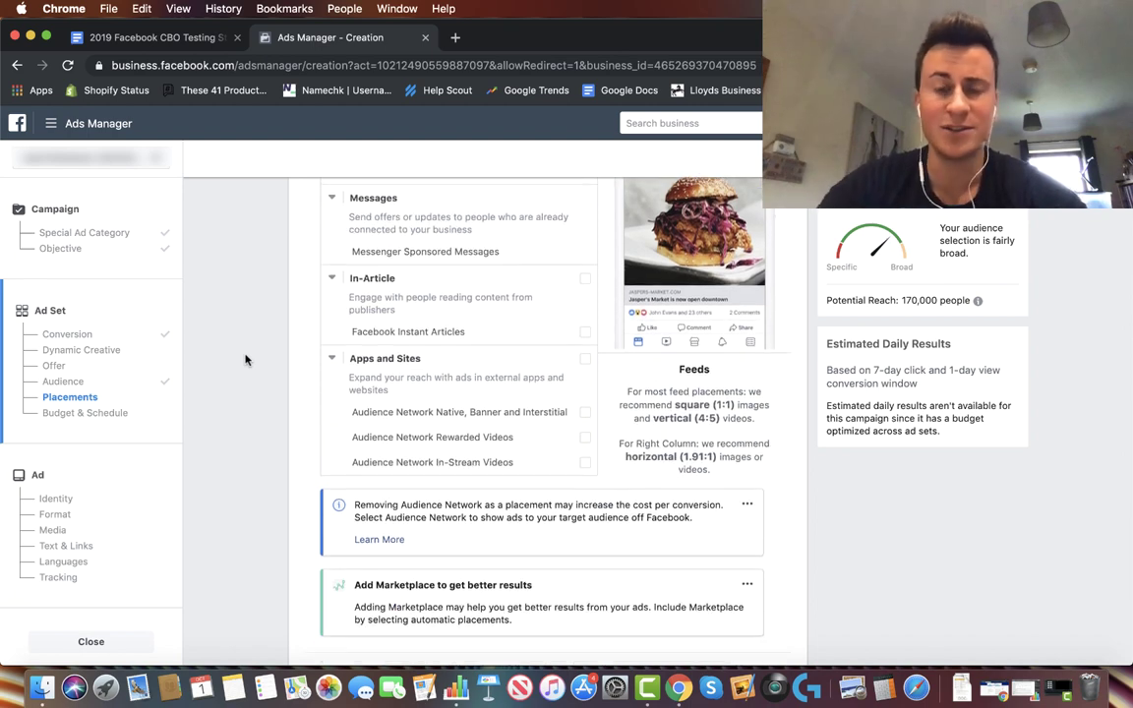
{"action": "scroll", "coordinate": [246, 360], "scroll_direction": "down", "scroll_amount": 7}
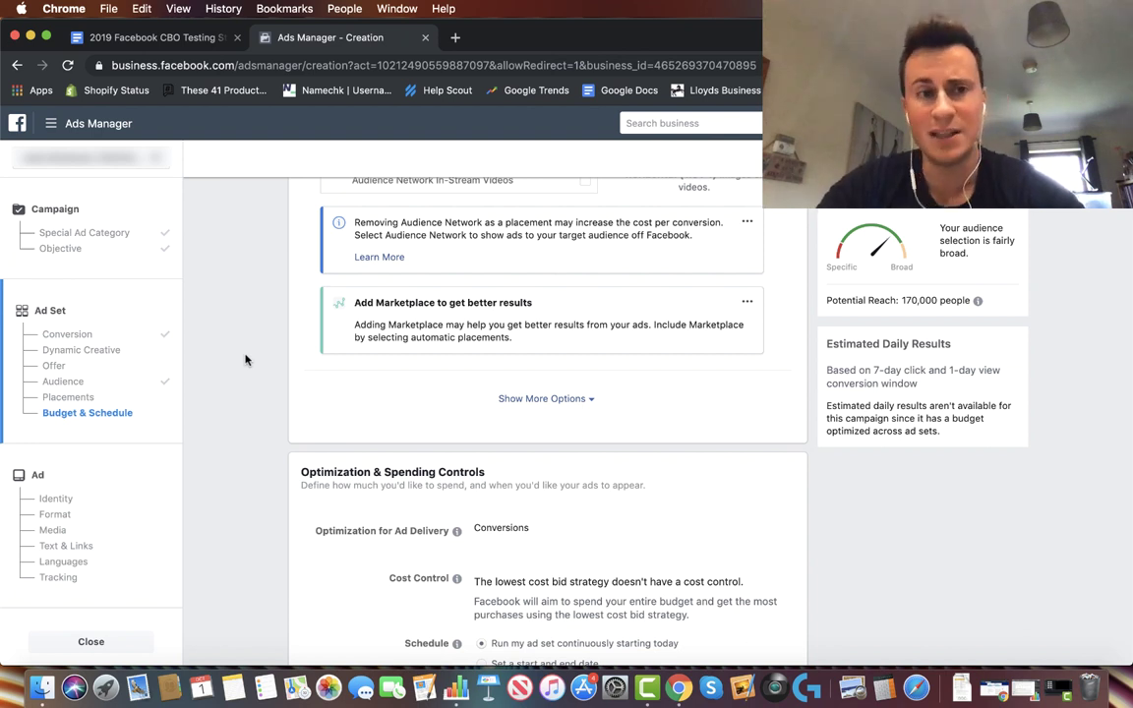
{"action": "scroll", "coordinate": [245, 360], "scroll_direction": "down", "scroll_amount": 4}
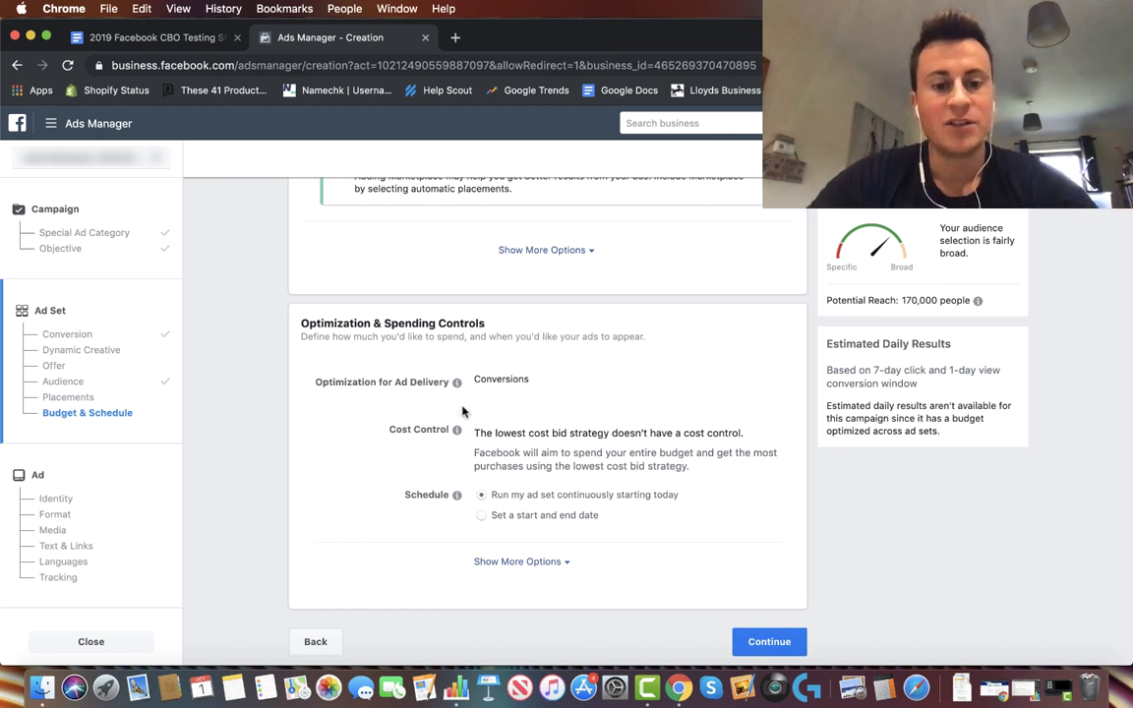
{"action": "left_click", "coordinate": [523, 562]}
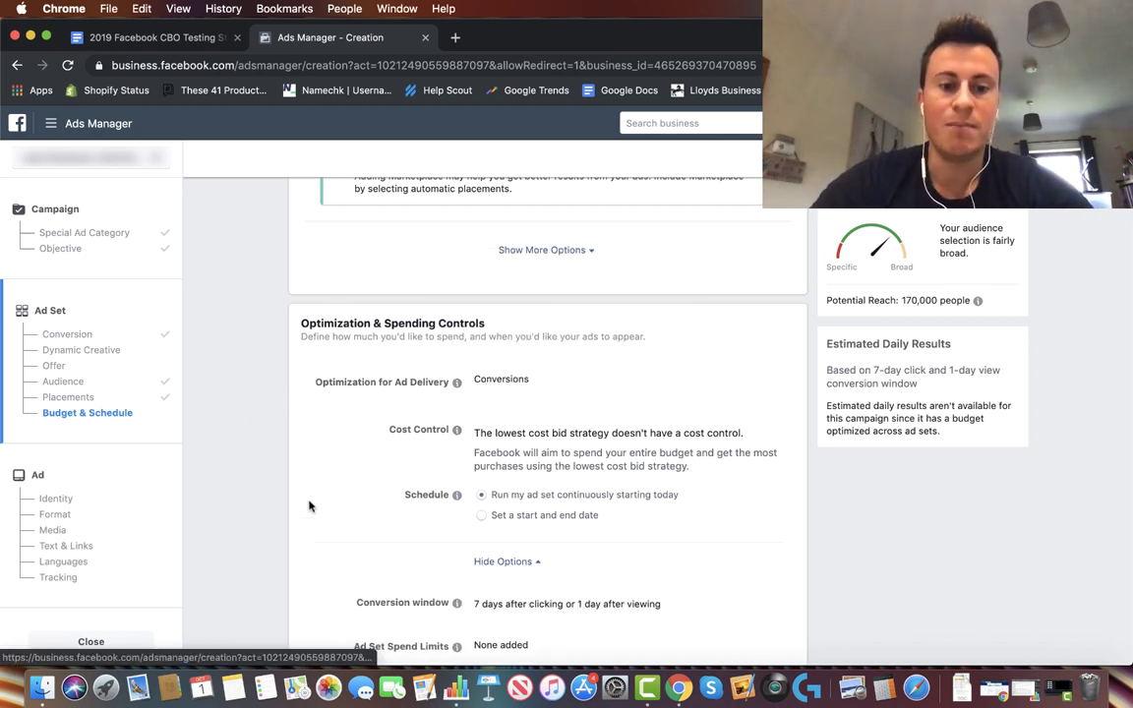
{"action": "scroll", "coordinate": [305, 447], "scroll_direction": "down", "scroll_amount": 3}
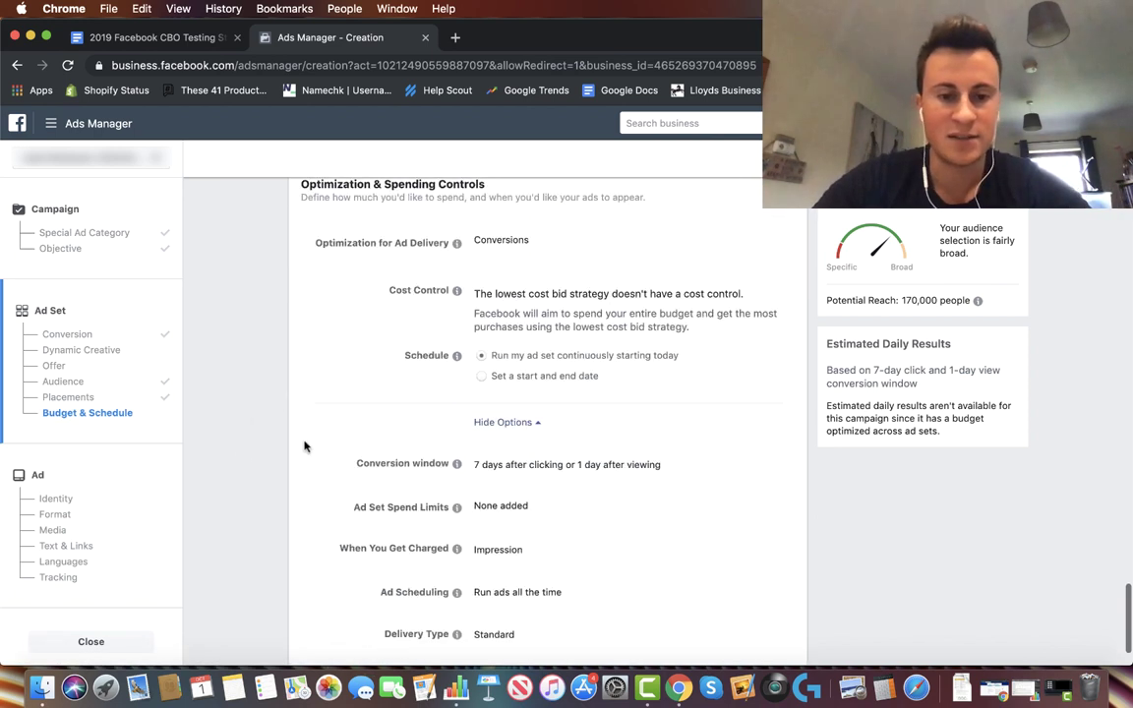
{"action": "scroll", "coordinate": [607, 404], "scroll_direction": "down", "scroll_amount": 1}
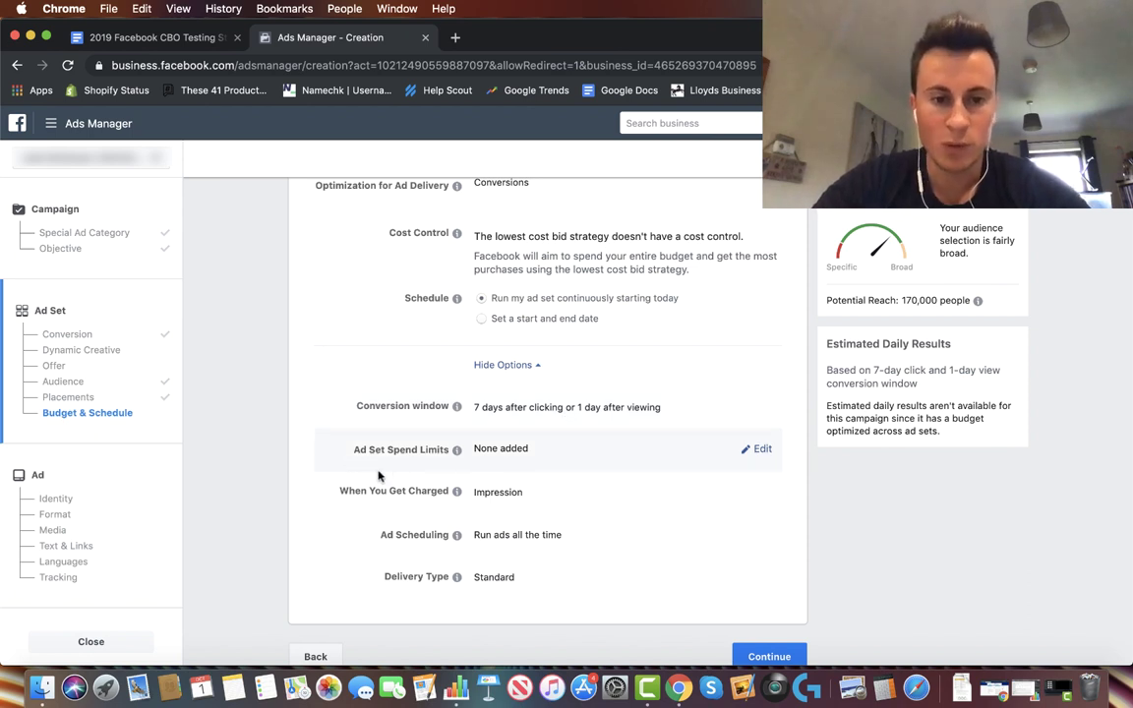
Add spend limits to the ad set with a daily maximum of £5.00, leaving the minimum empty
{"action": "mouse_move", "coordinate": [463, 456]}
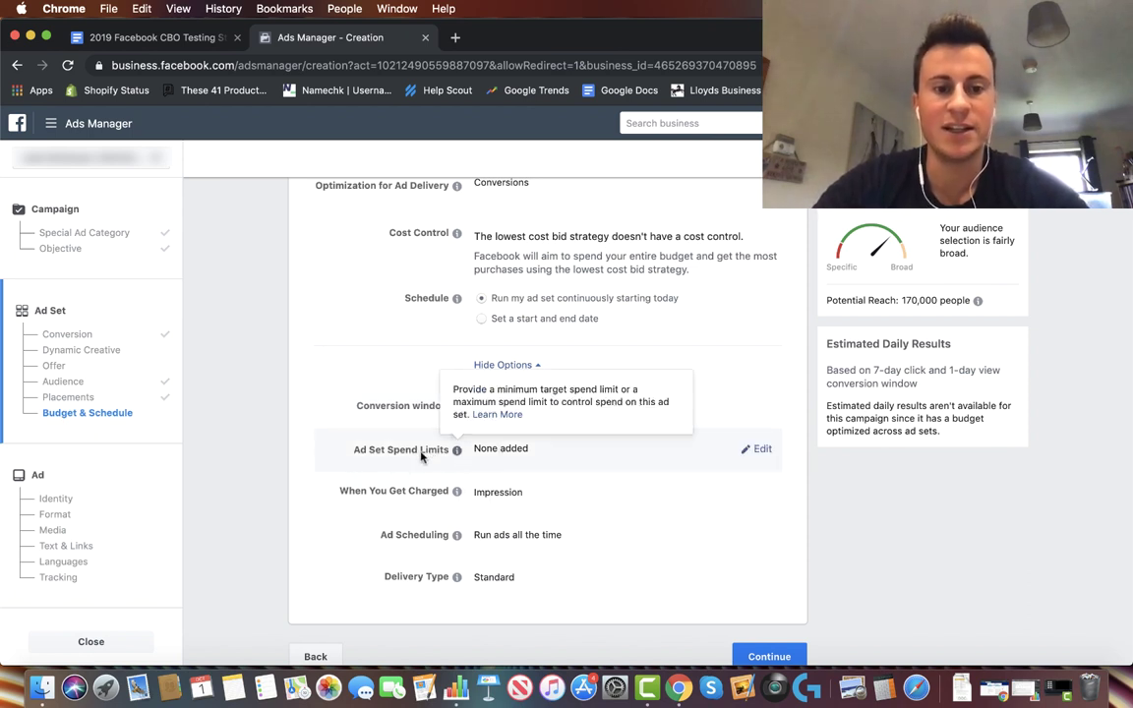
{"action": "left_click", "coordinate": [753, 450]}
{"action": "scroll", "coordinate": [319, 449], "scroll_direction": "down", "scroll_amount": 1}
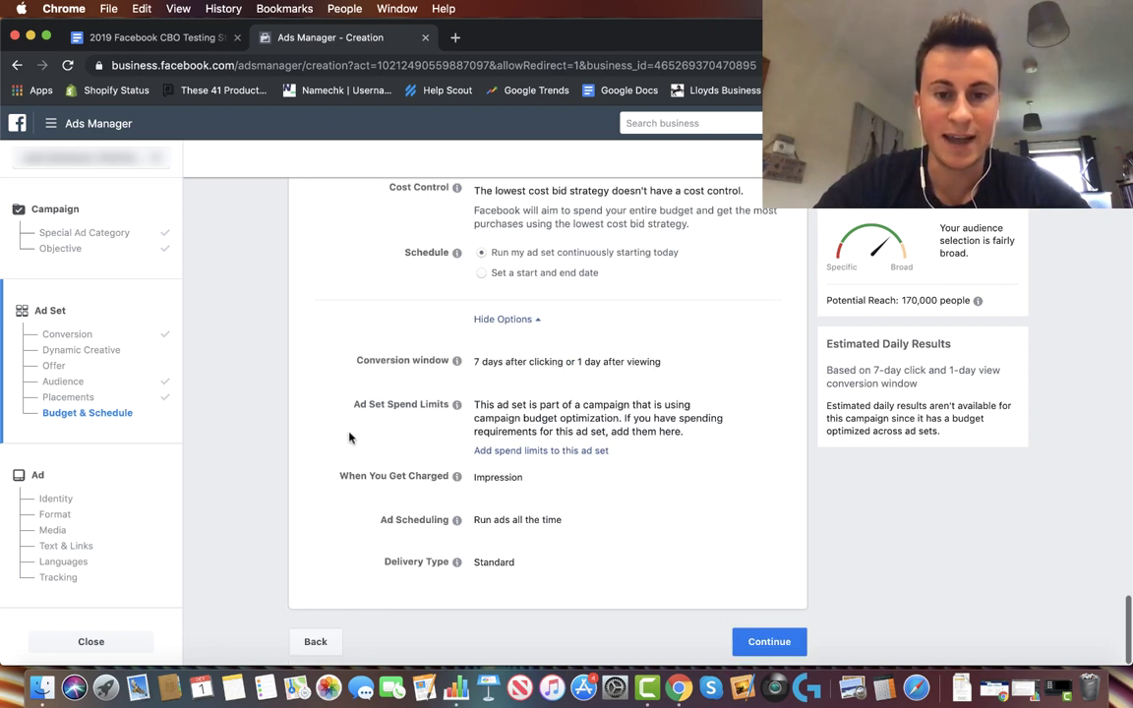
{"action": "left_click", "coordinate": [549, 452]}
{"action": "scroll", "coordinate": [413, 472], "scroll_direction": "down", "scroll_amount": 1}
{"action": "left_click", "coordinate": [486, 503]}
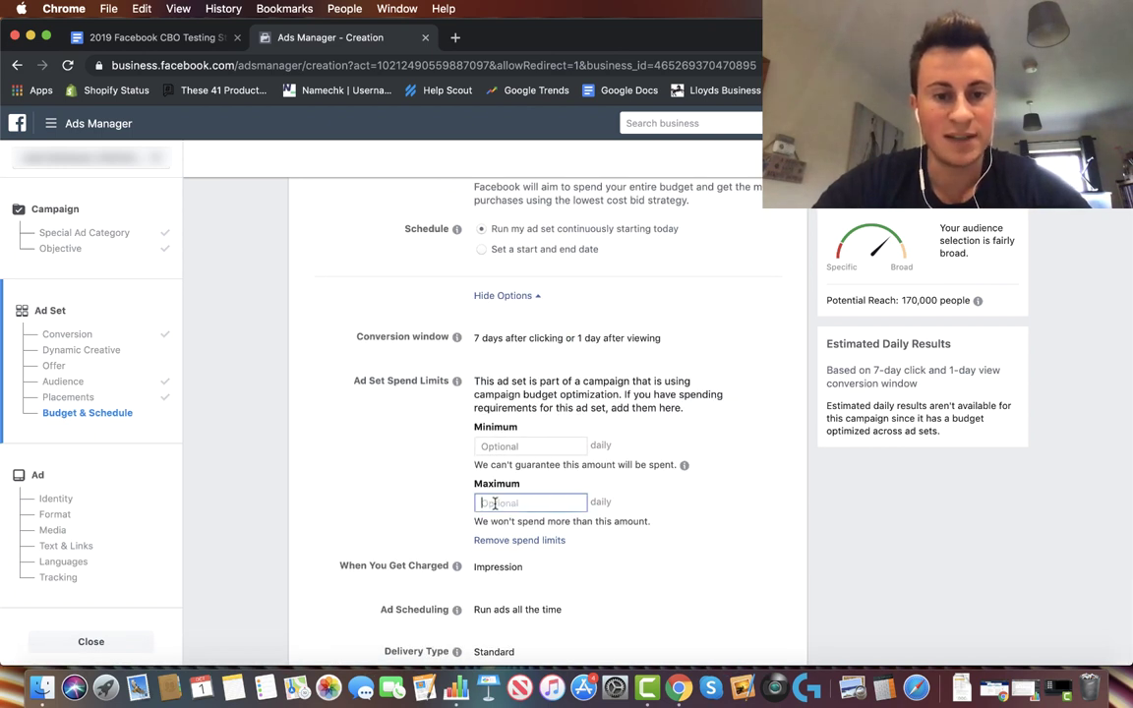
{"action": "type", "text": "5"}
{"action": "left_click", "coordinate": [716, 511]}
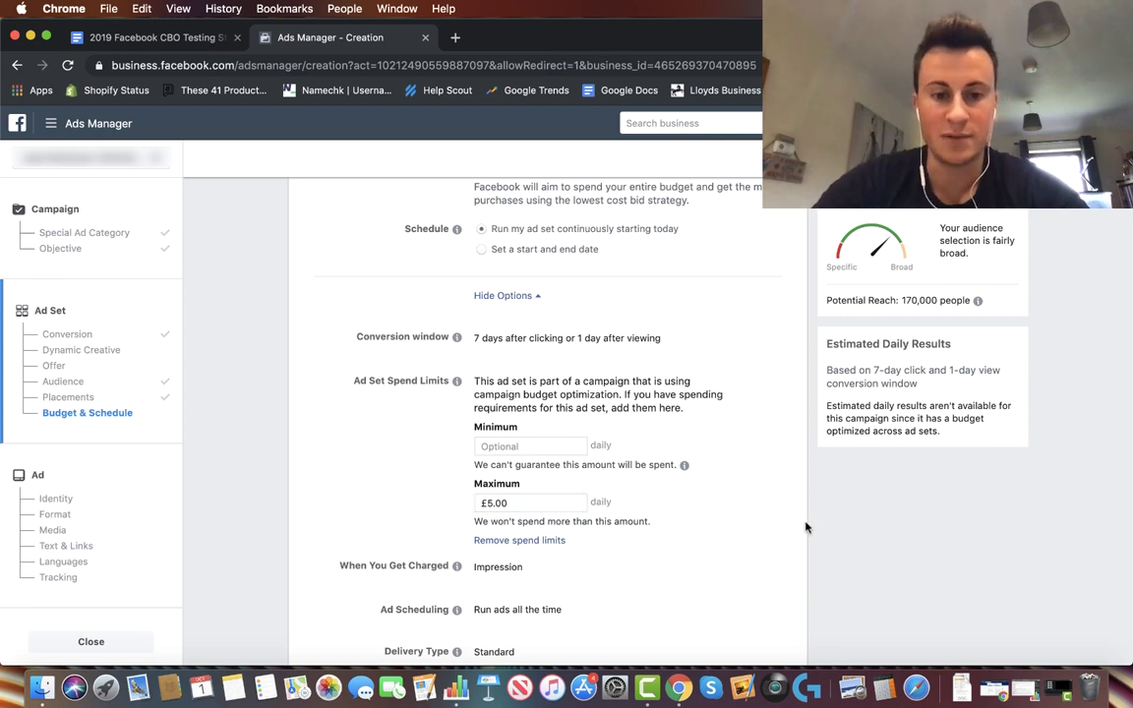
Finish the ad set settings and continue to the ad creation stage
{"action": "scroll", "coordinate": [796, 513], "scroll_direction": "down", "scroll_amount": 2}
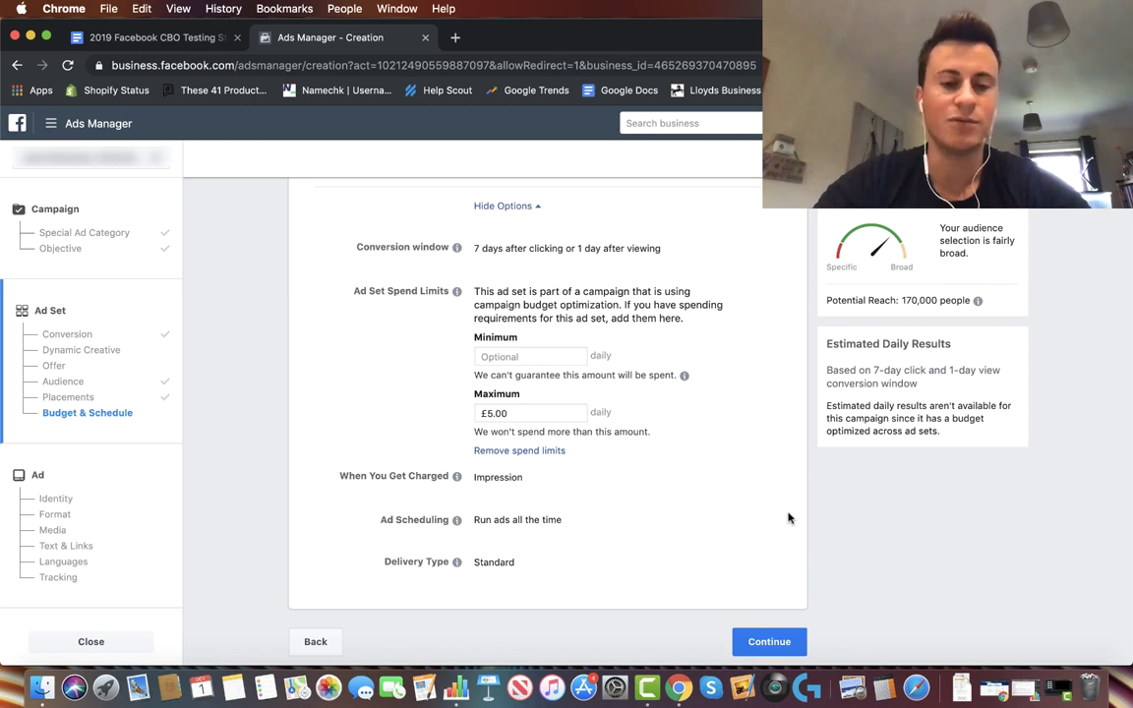
{"action": "left_click", "coordinate": [782, 642]}
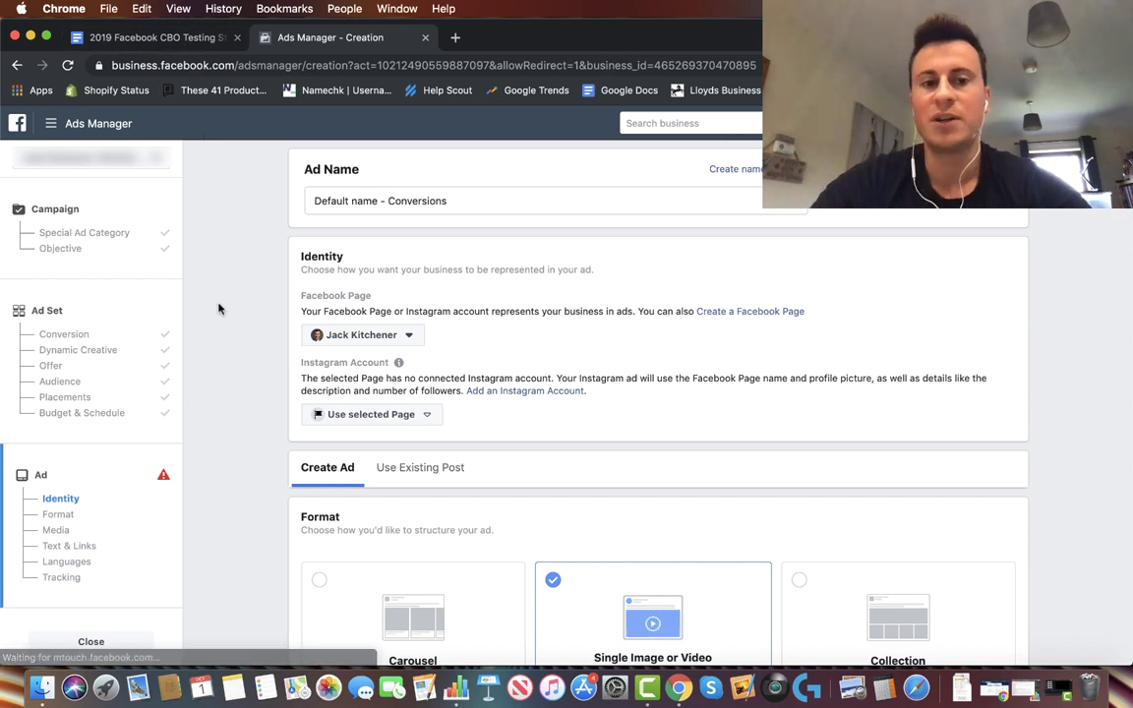
{"action": "left_click", "coordinate": [122, 366]}
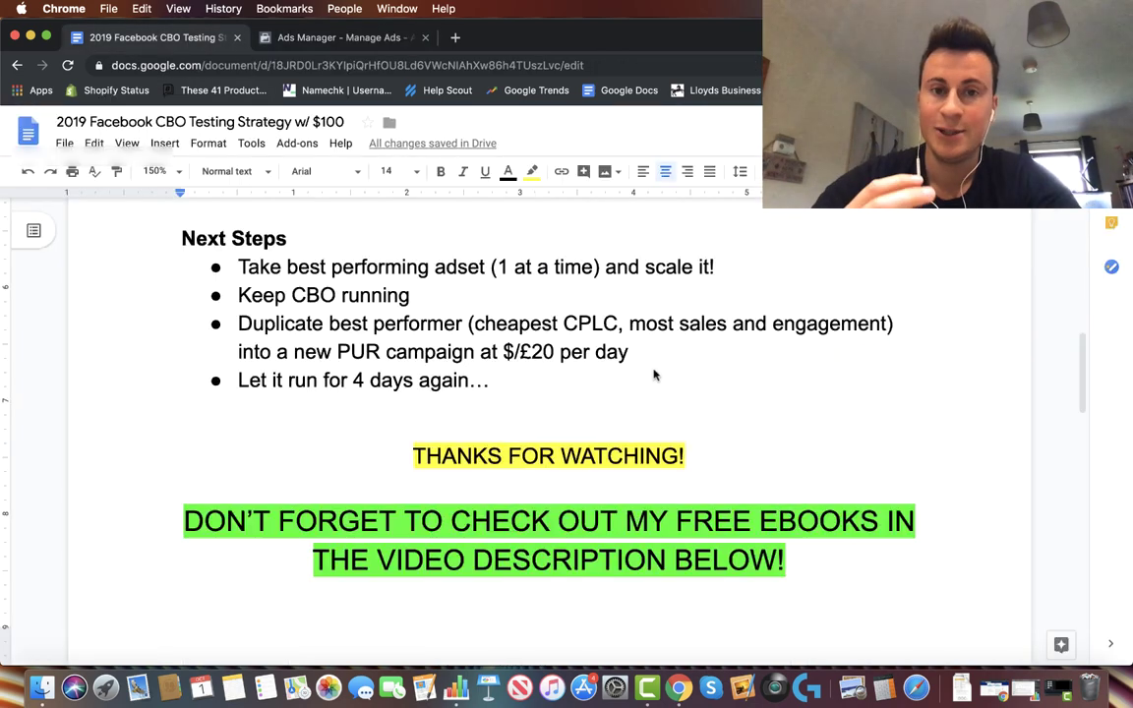
Switch to the CBO testing strategy document in Google Docs and review its campaign settings, Why This Works and Next Steps sections
{"action": "left_click", "coordinate": [169, 38]}
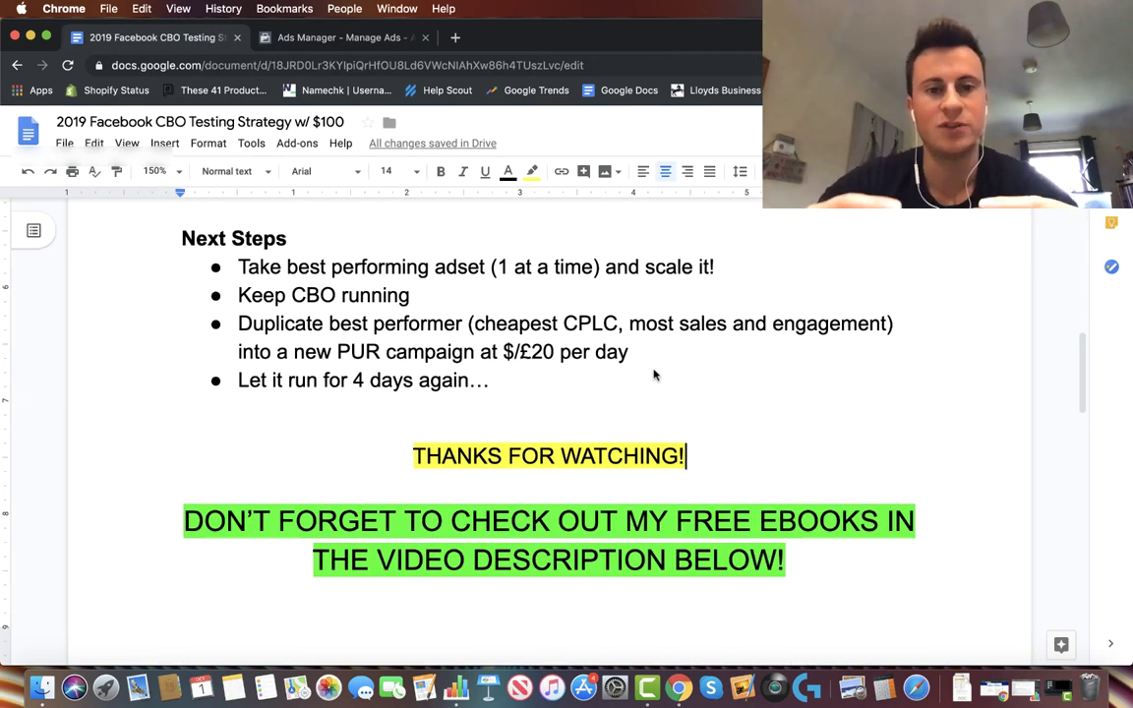
{"action": "scroll", "coordinate": [654, 374], "scroll_direction": "up", "scroll_amount": 10}
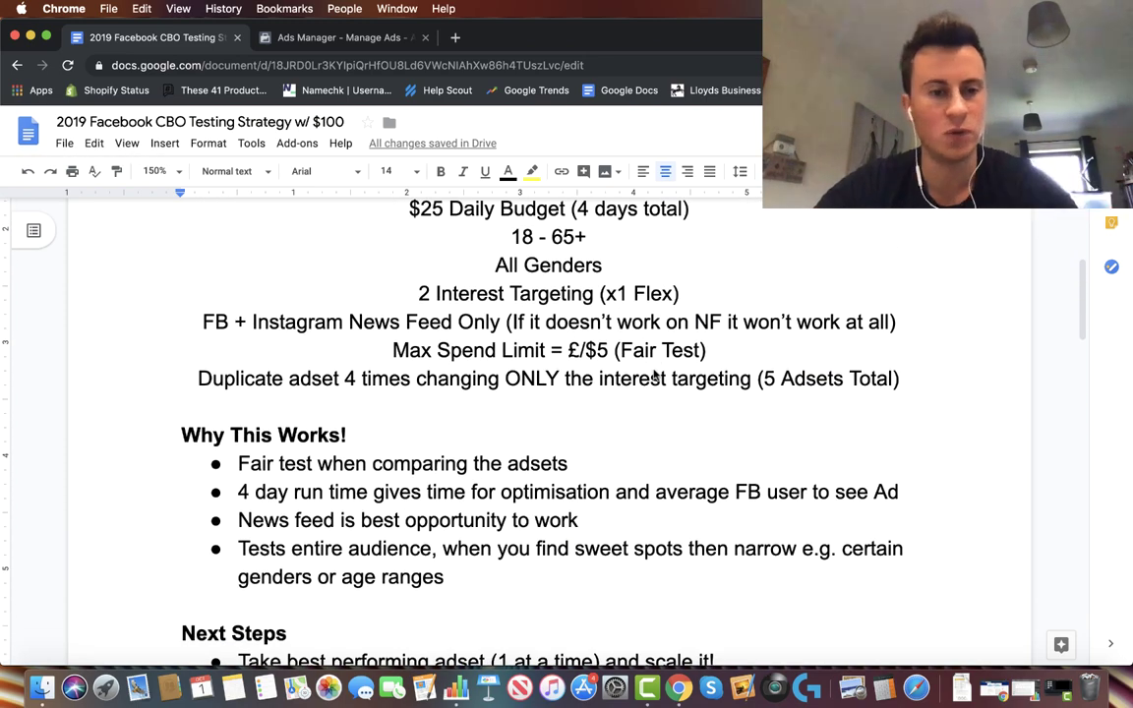
{"action": "scroll", "coordinate": [654, 375], "scroll_direction": "down", "scroll_amount": 10}
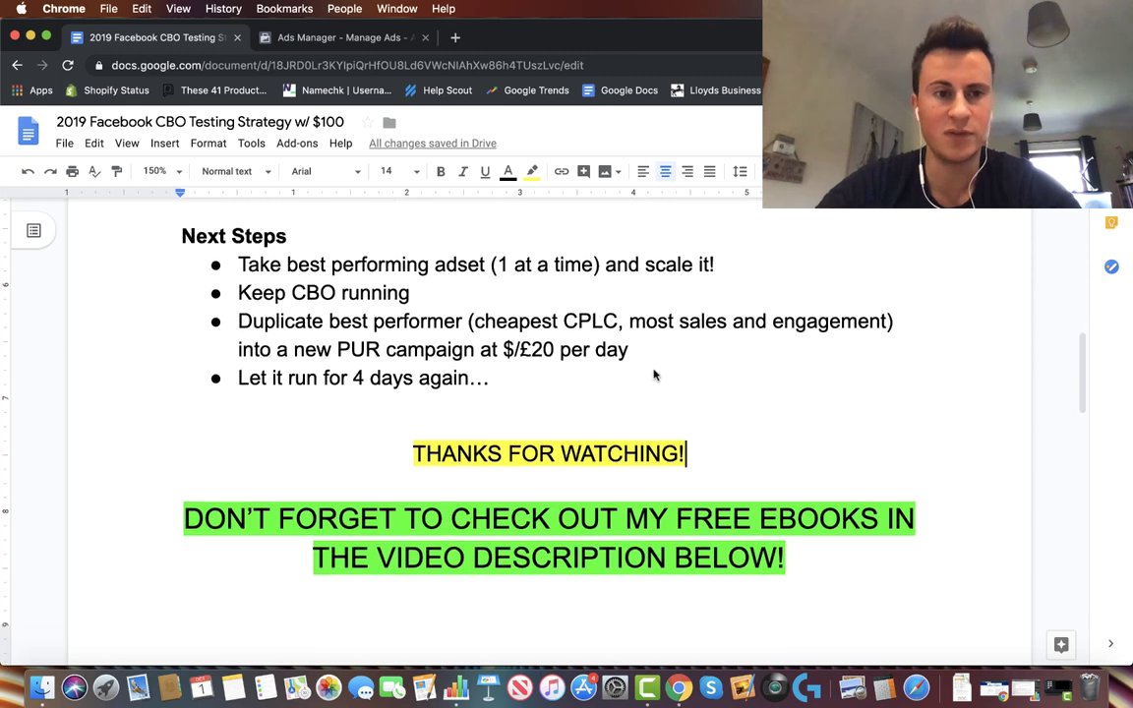